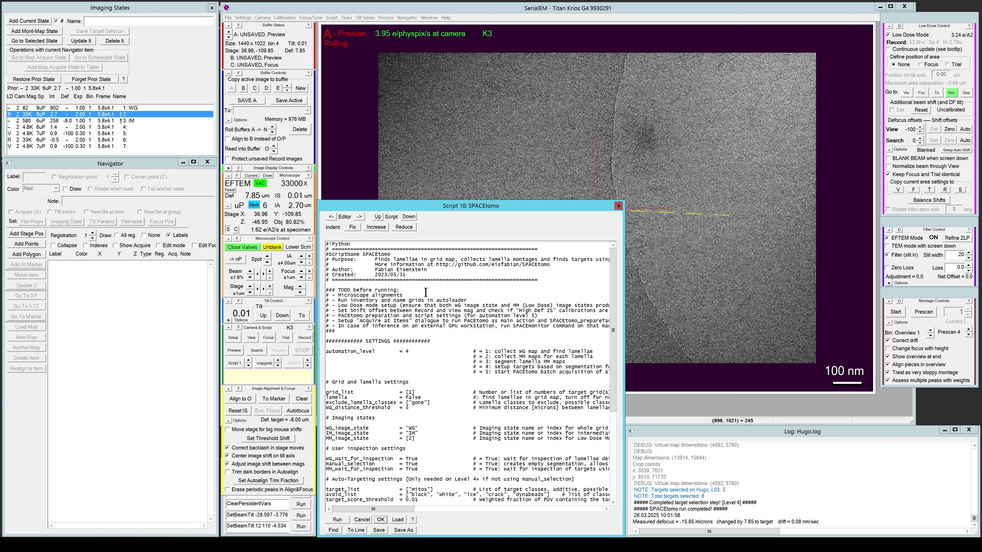
# Step: Set grid_list to [3] and lamella to True in the SPACEtomo script, keeping the imaging state entries as they are
pyautogui.moveTo(413, 355); pyautogui.dragTo(321, 351)
pyautogui.click(381, 392)
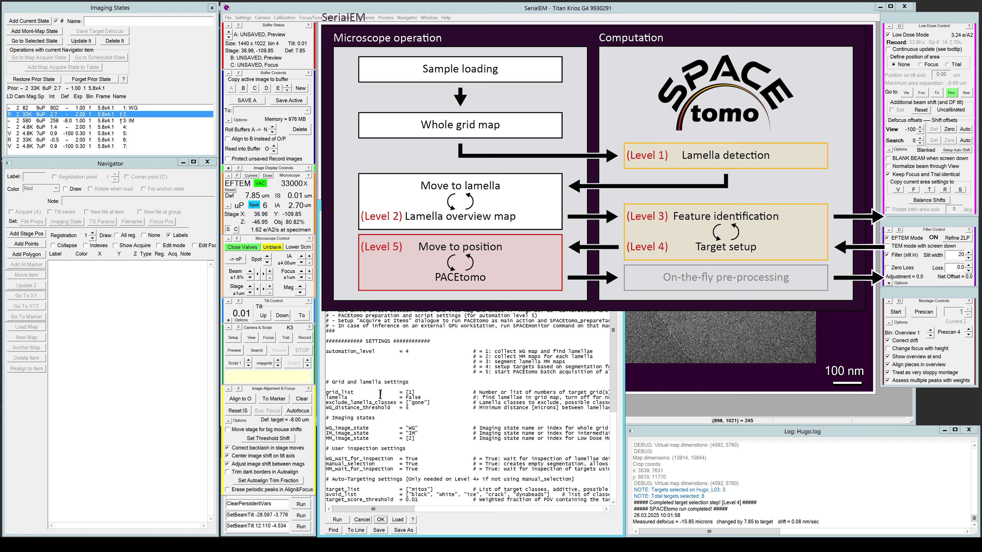
pyautogui.scroll(-1, 396, 394)
pyautogui.scroll(-1, 397, 394)
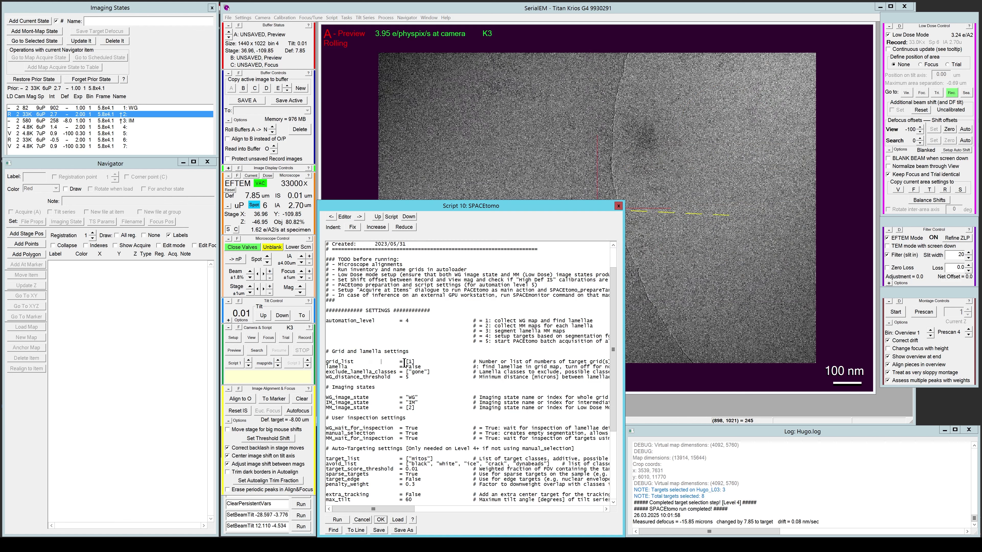
pyautogui.moveTo(407, 361); pyautogui.dragTo(411, 359)
pyautogui.write('3')
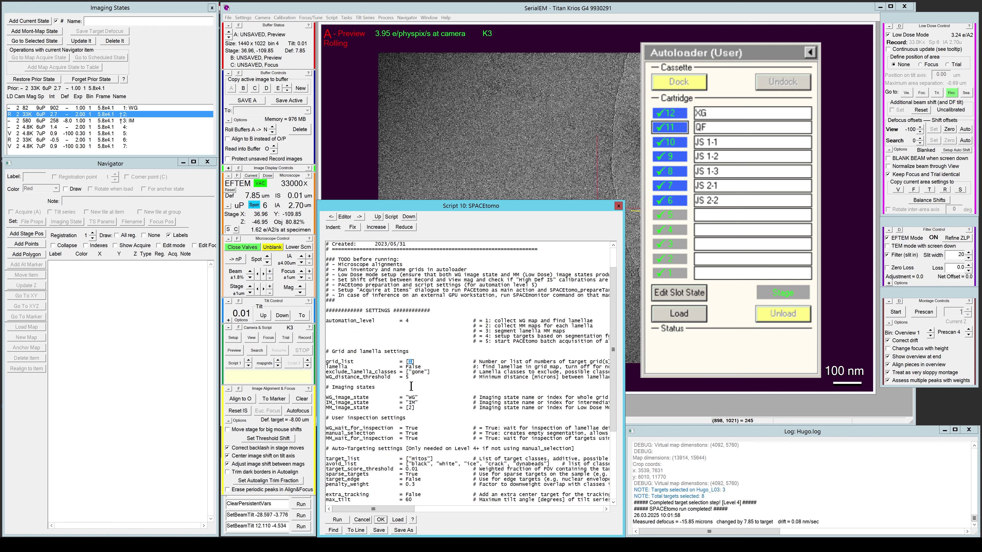
pyautogui.doubleClick(419, 366)
pyautogui.write('True')
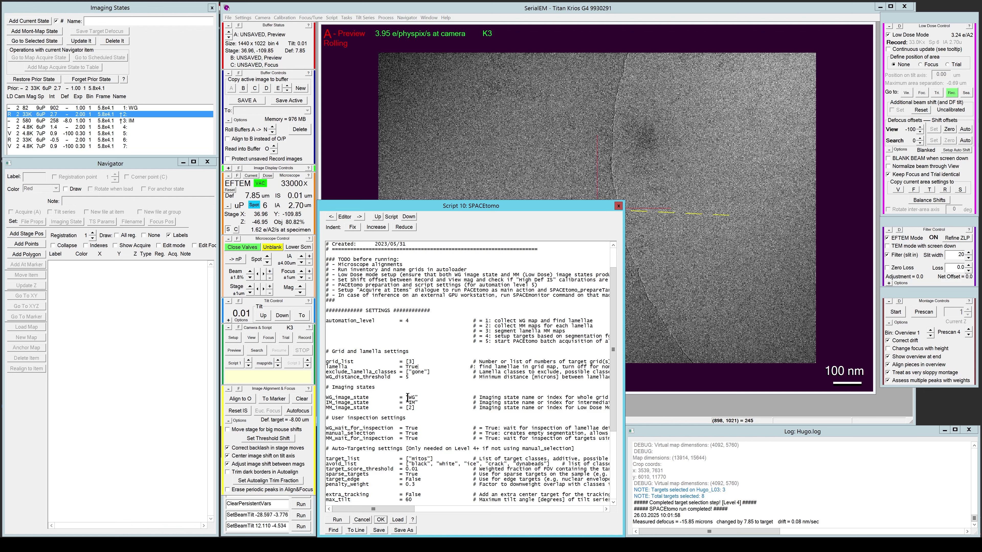
pyautogui.doubleClick(410, 403)
pyautogui.click(410, 407)
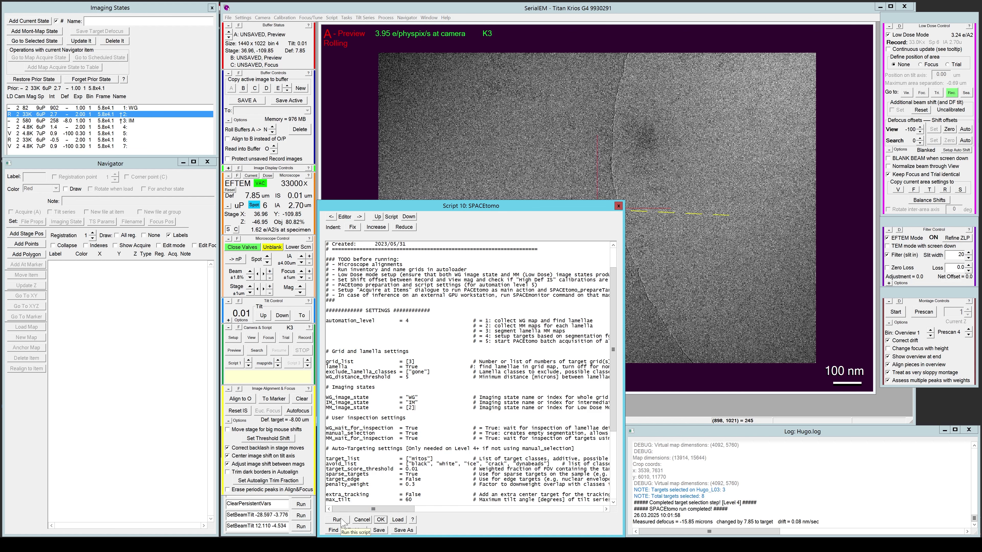
# Step: Run the SPACEtomo script with 2025_03_26_Test as the session directory and confirm that the grid is on the stage
pyautogui.click(337, 519)
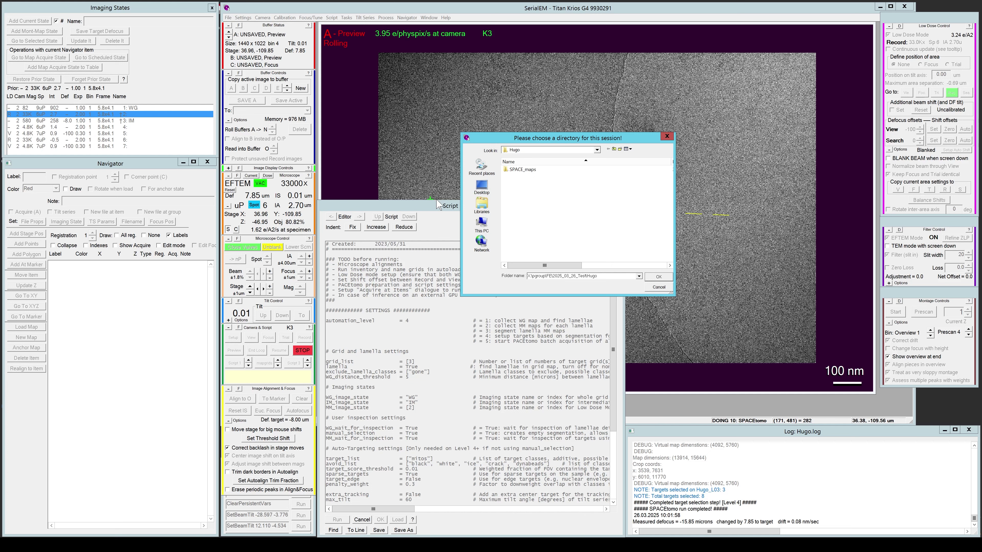
pyautogui.click(614, 150)
pyautogui.click(614, 150)
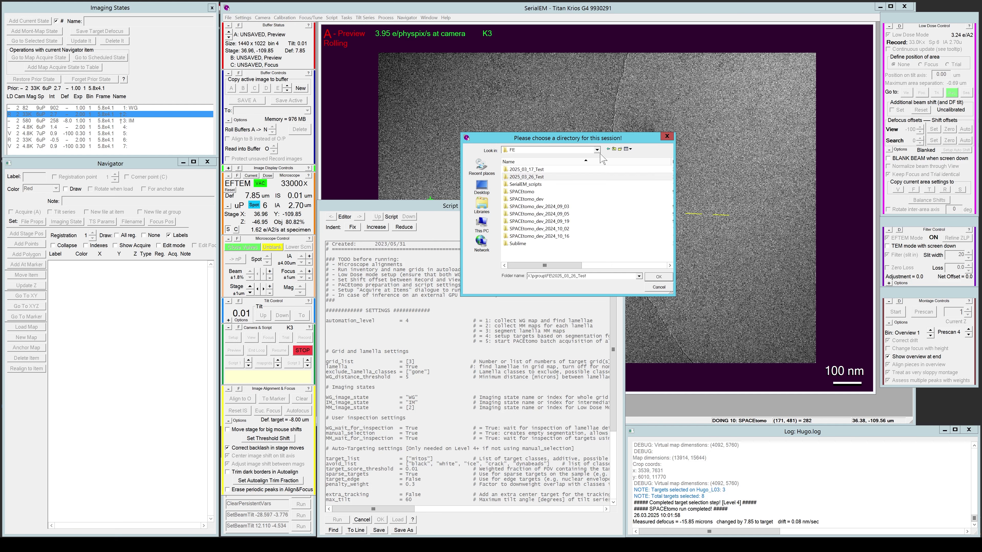
pyautogui.doubleClick(527, 177)
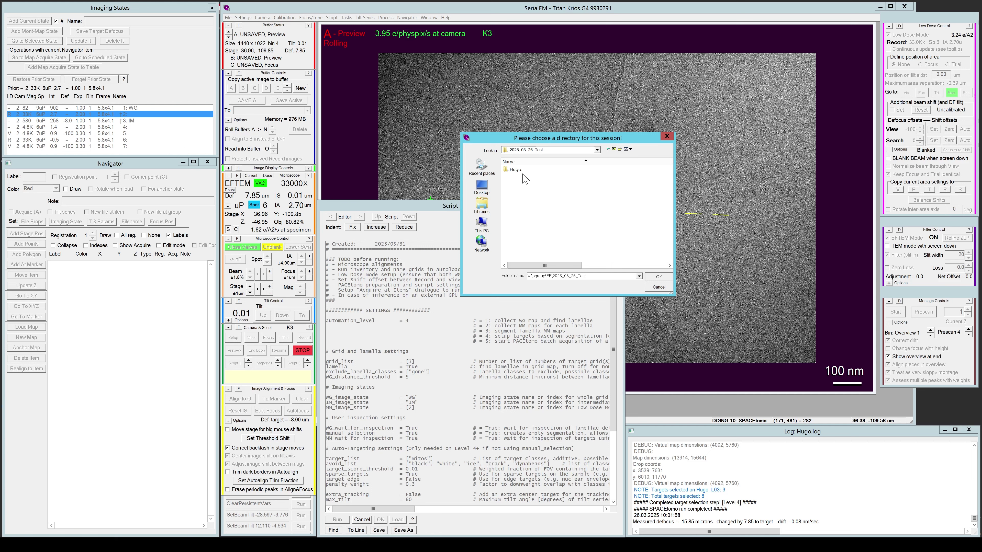
pyautogui.click(649, 275)
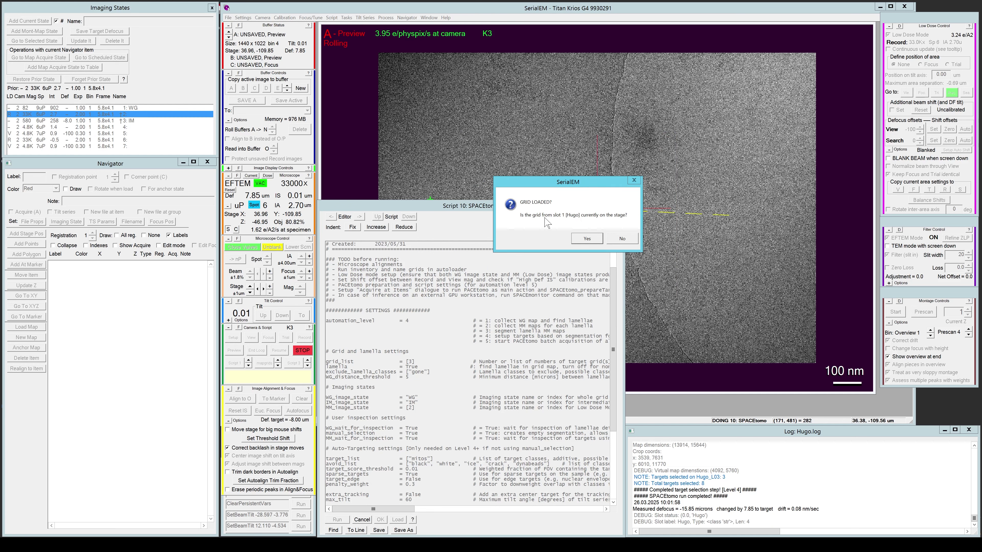
pyautogui.click(594, 237)
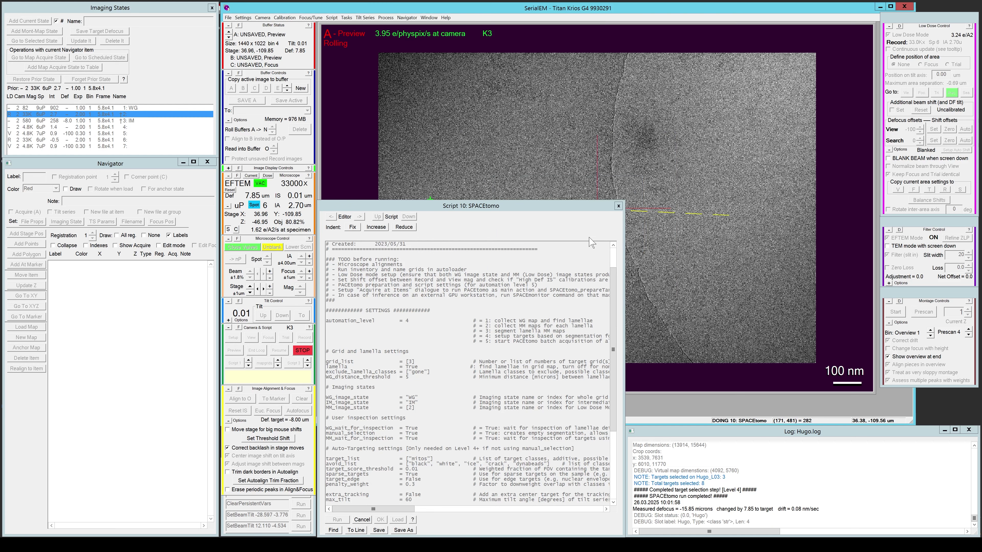
pyautogui.moveTo(539, 200); pyautogui.dragTo(548, 425)
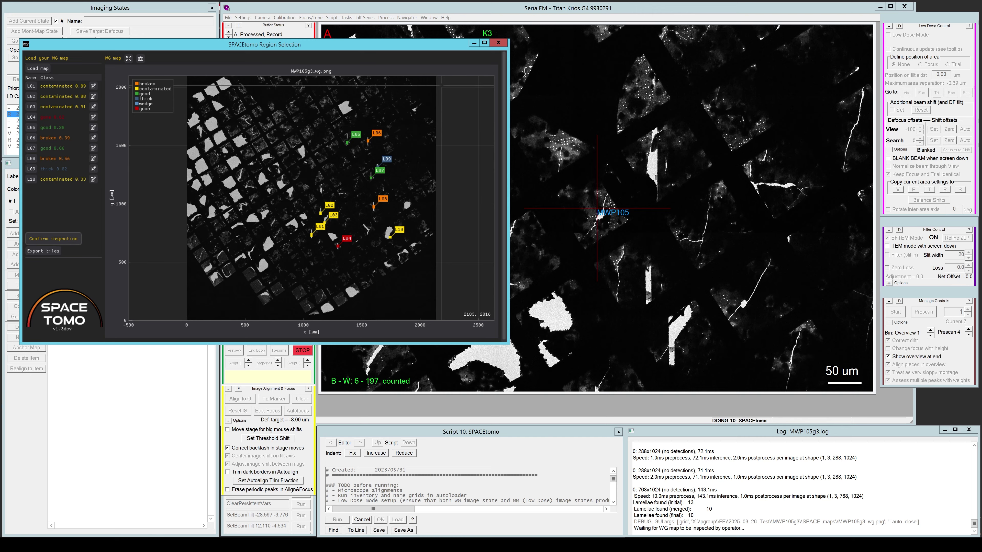
# Step: Enlarge the region selection window and inspect the detected lamellae L01 to L10 one by one on the whole grid map
pyautogui.doubleClick(449, 45)
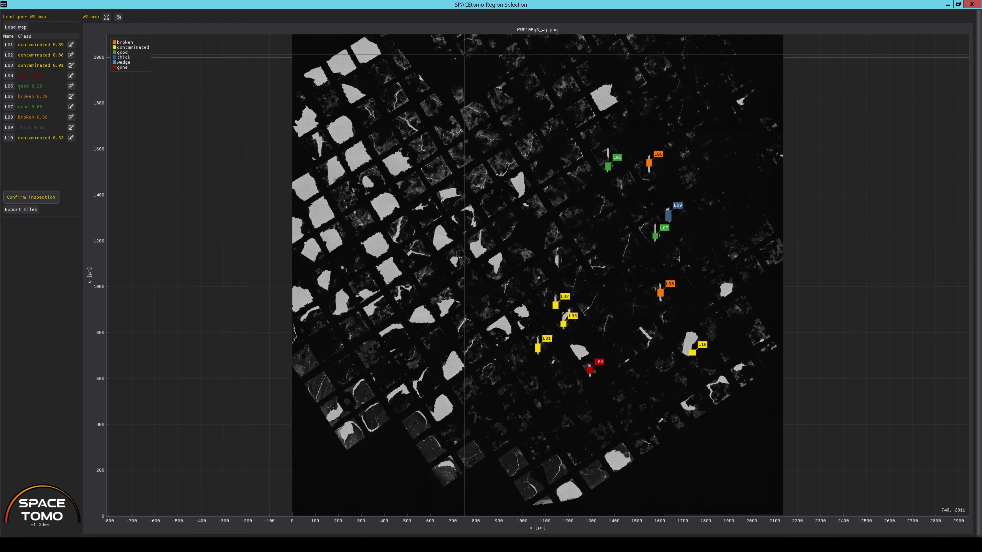
pyautogui.click(9, 46)
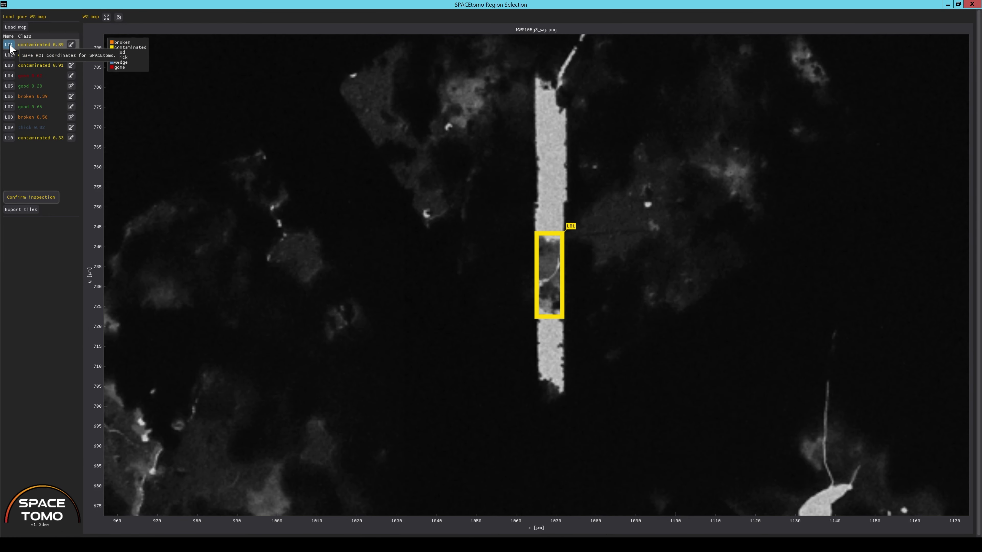
pyautogui.press('Down')
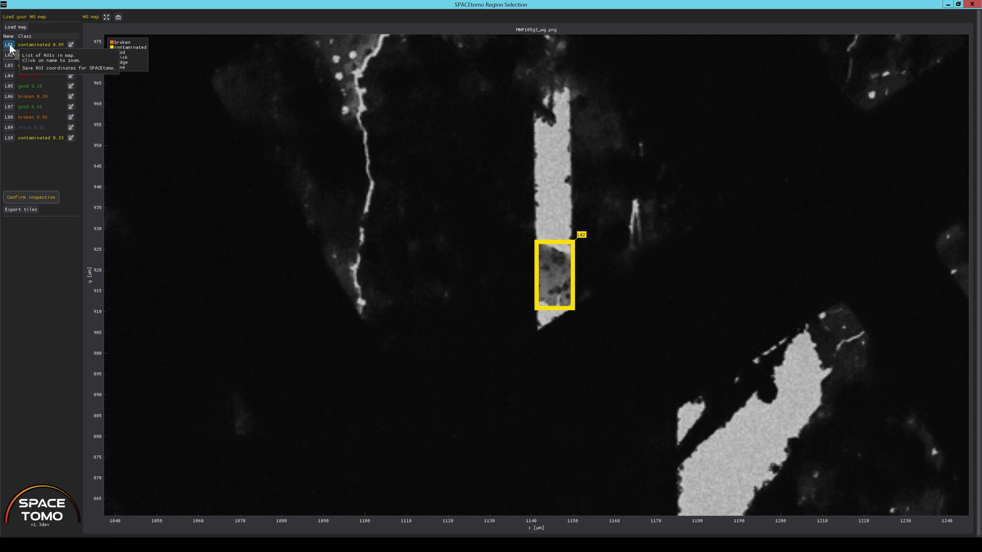
pyautogui.press('Down')
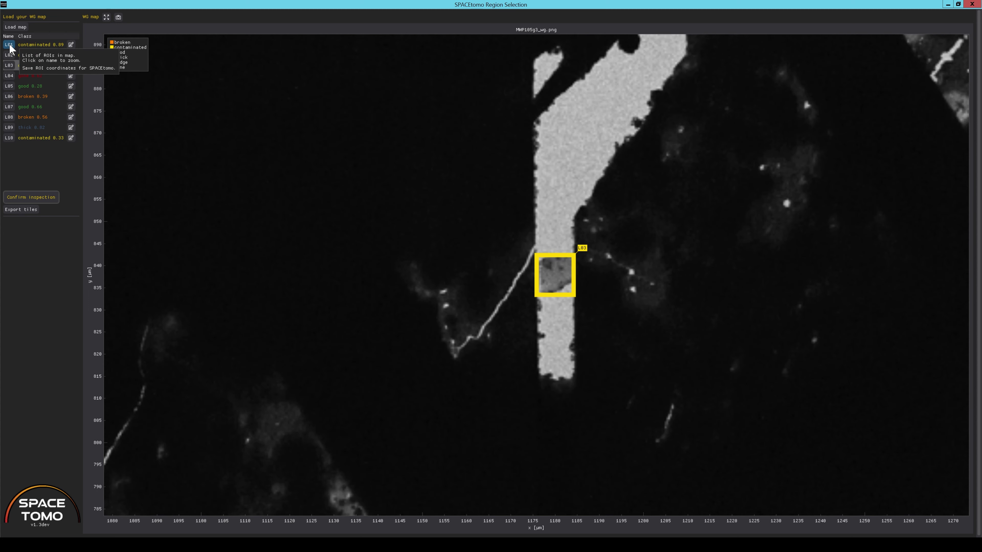
pyautogui.press('Down')
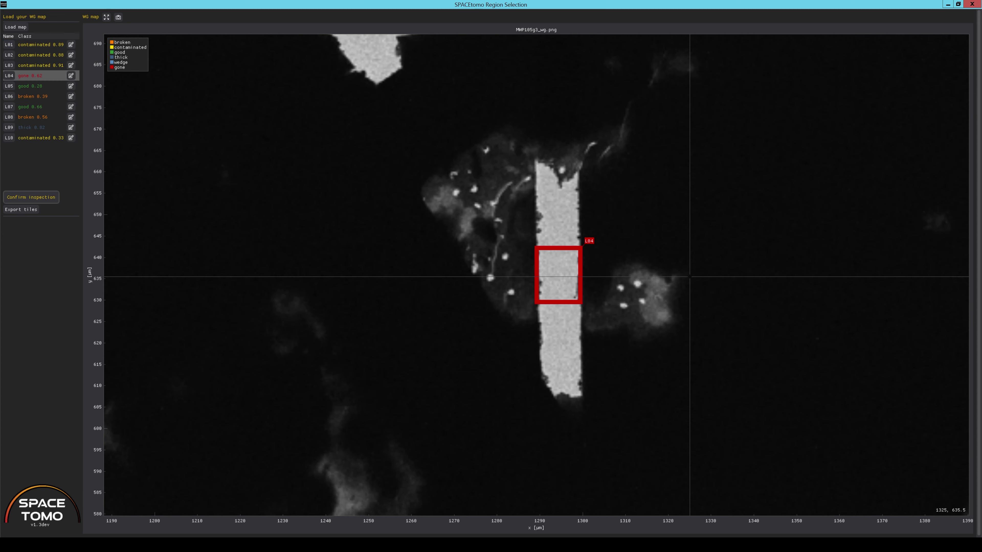
pyautogui.press('Down')
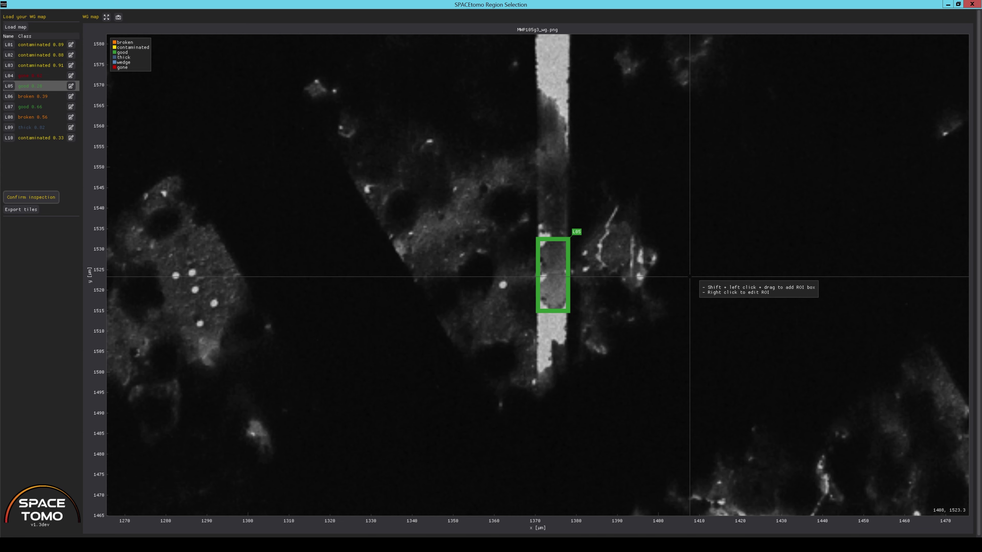
pyautogui.press('Down')
pyautogui.press('Down')
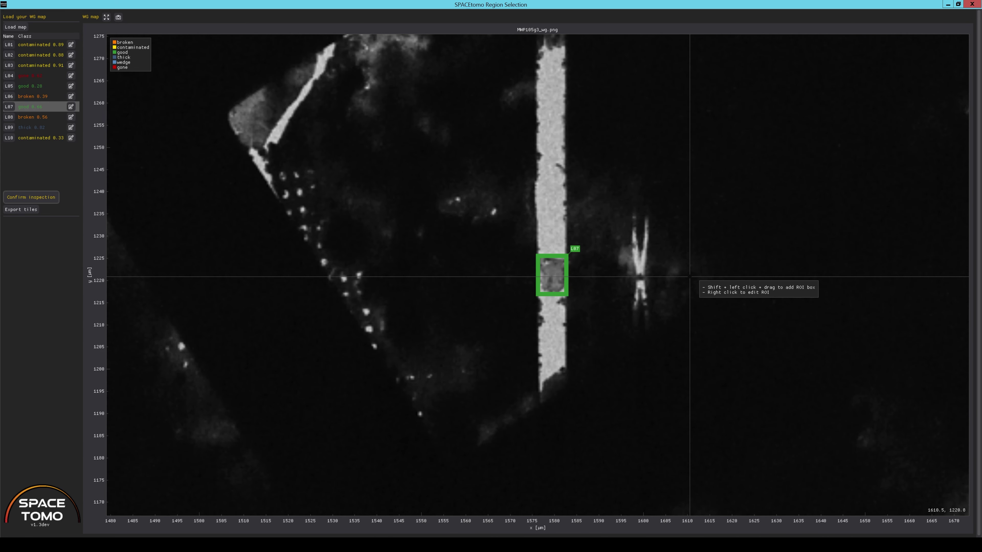
pyautogui.press('Down')
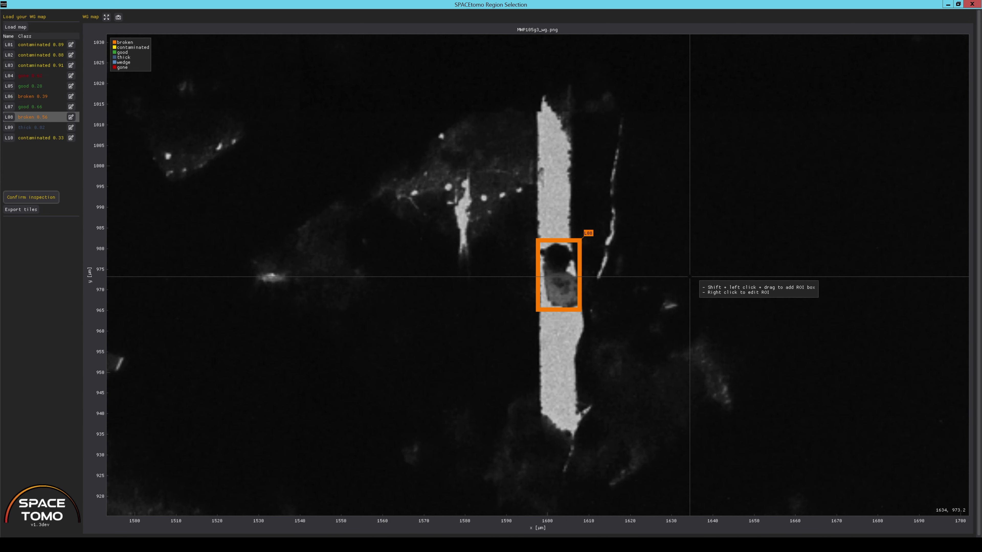
pyautogui.press('Down')
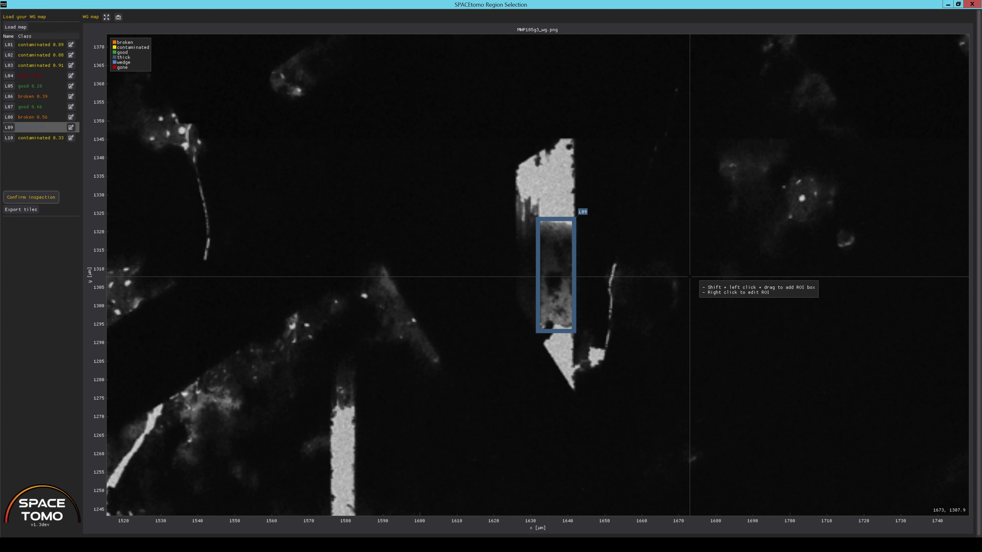
pyautogui.press('Down')
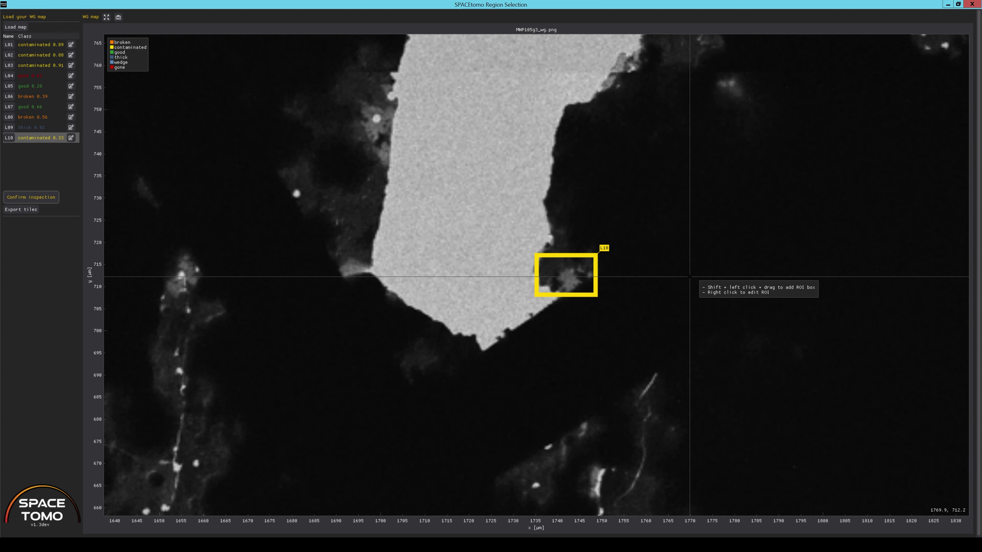
# Step: Delete region L10 from the whole grid map and confirm the lamella inspection
pyautogui.rightClick(564, 276)
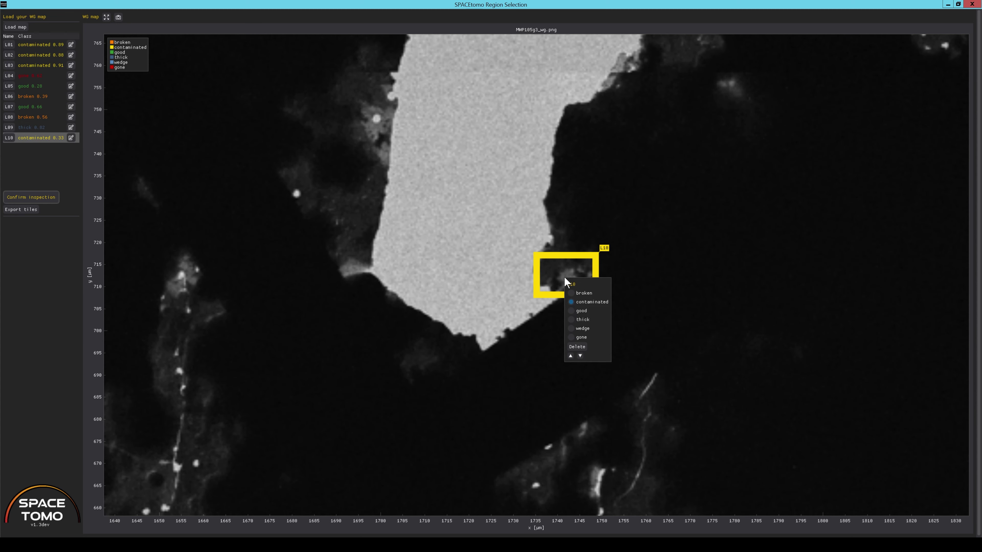
pyautogui.click(575, 347)
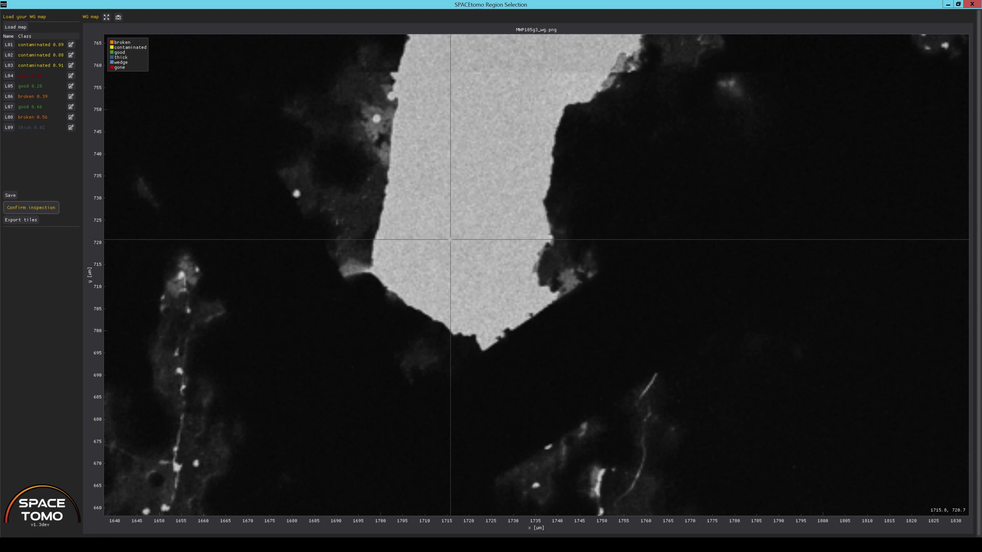
pyautogui.click(107, 17)
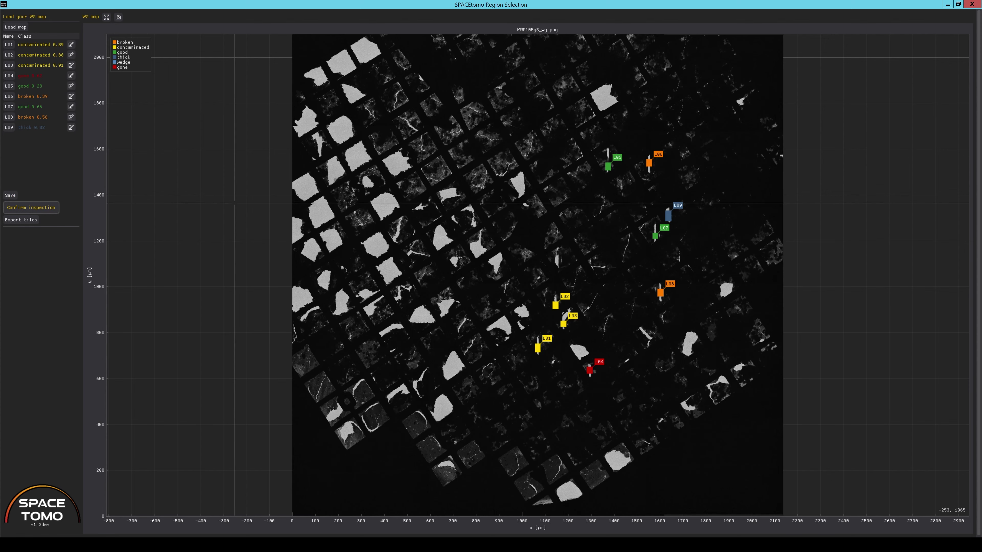
pyautogui.click(39, 209)
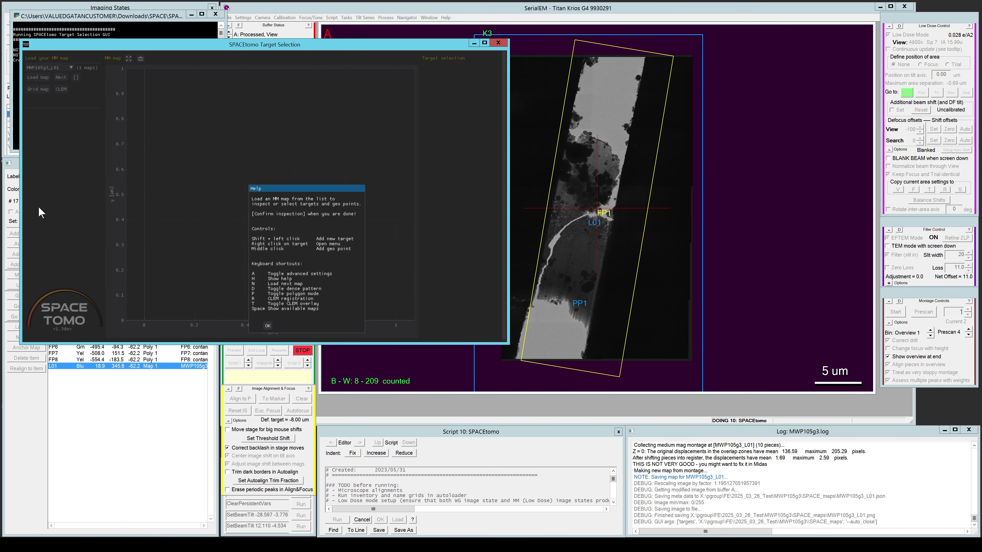
# Step: Dismiss the target selection help, enlarge the window and load the MWP105g3_L01 lamella map
pyautogui.click(267, 326)
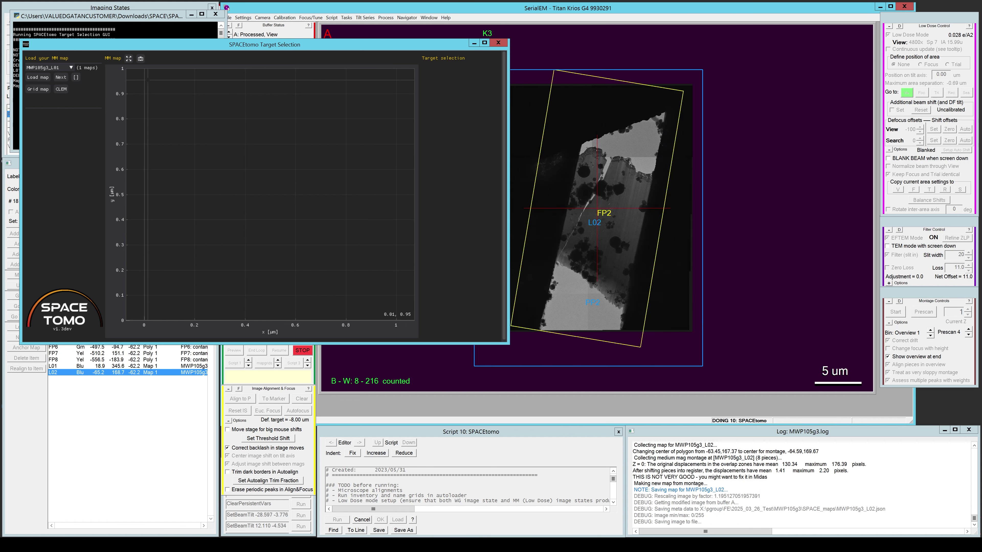
pyautogui.doubleClick(198, 44)
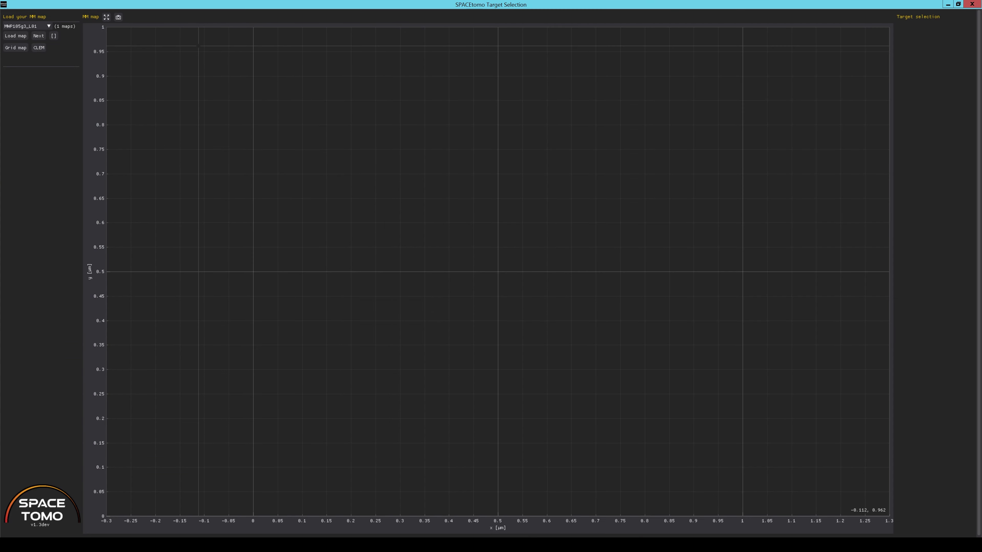
pyautogui.click(15, 36)
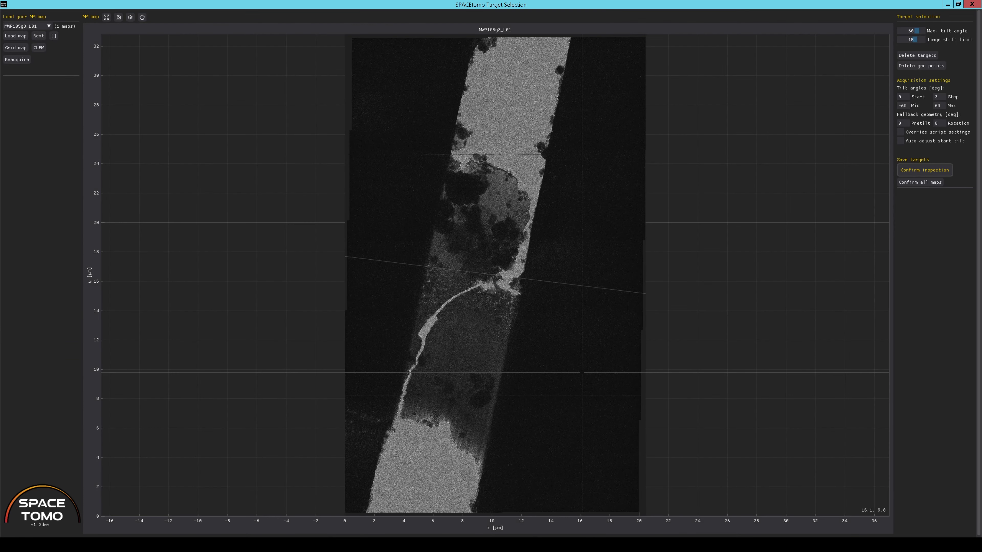
# Step: Examine the loaded L01 lamella map up close for ice contamination, cracks and usable areas
pyautogui.scroll(7, 450, 267)
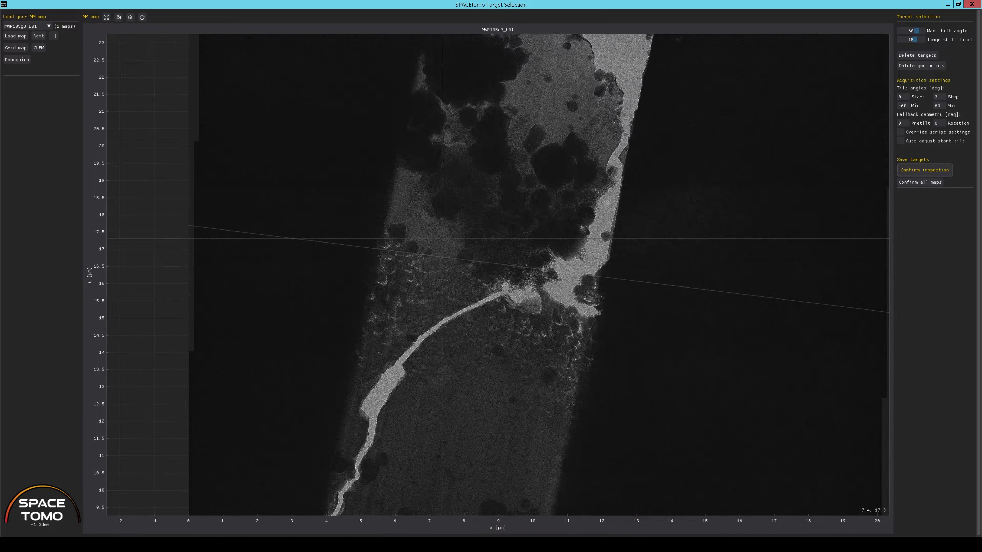
pyautogui.scroll(5, 452, 267)
pyautogui.moveTo(597, 125); pyautogui.dragTo(502, 451)
pyautogui.moveTo(572, 167); pyautogui.dragTo(509, 422)
pyautogui.scroll(6, 541, 288)
pyautogui.scroll(-7, 541, 287)
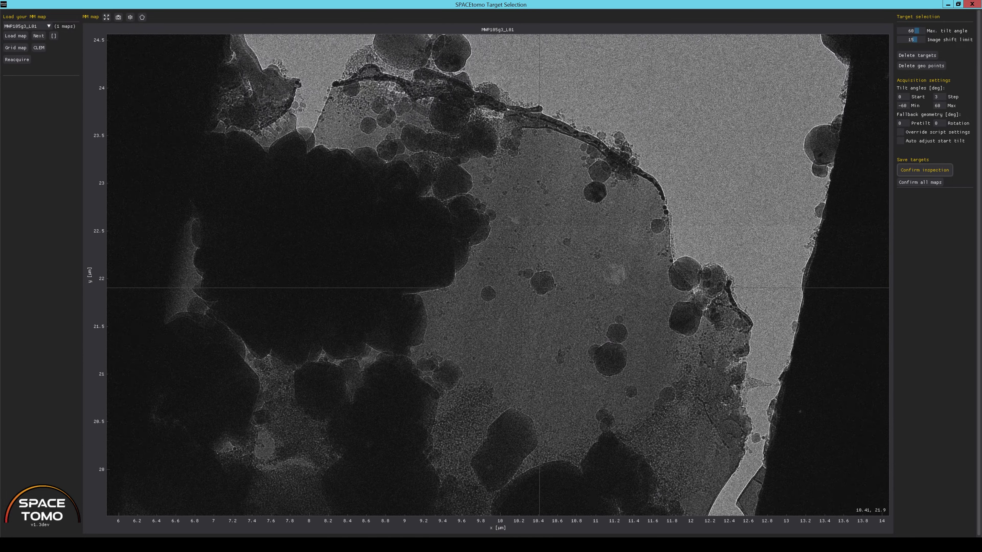
pyautogui.moveTo(607, 337); pyautogui.dragTo(506, 288)
pyautogui.scroll(-6, 506, 288)
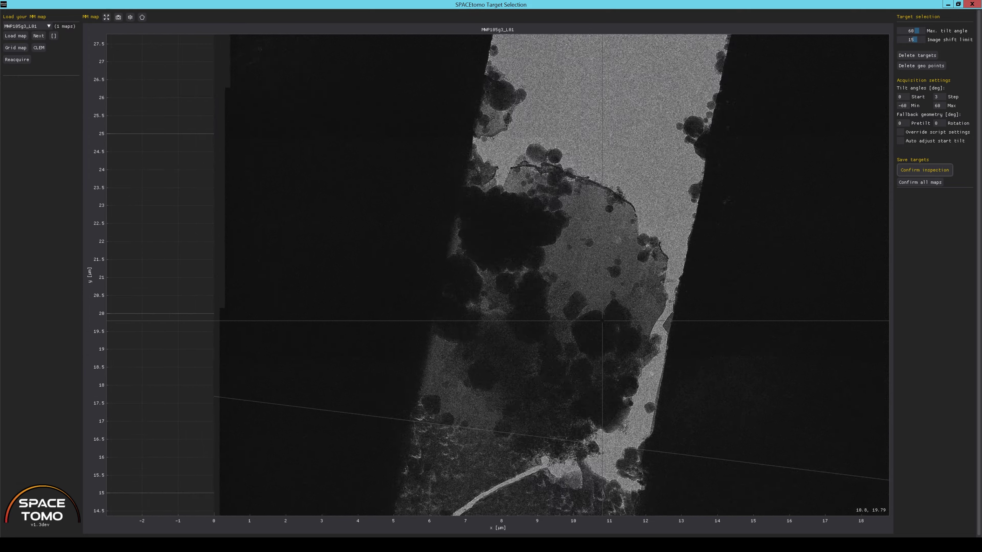
pyautogui.scroll(-3, 602, 321)
pyautogui.moveTo(570, 350); pyautogui.dragTo(531, 295)
pyautogui.scroll(2, 468, 268)
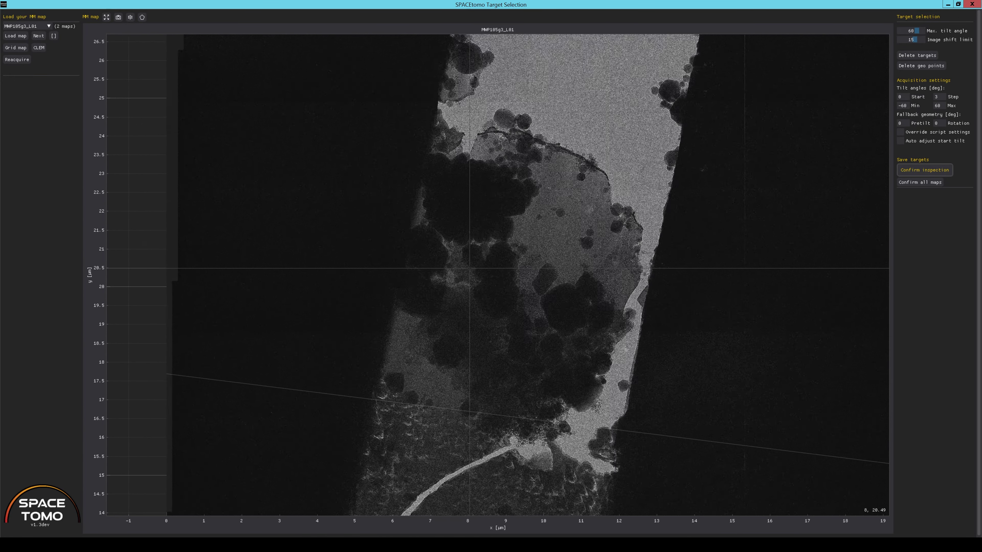
pyautogui.scroll(-1, 469, 268)
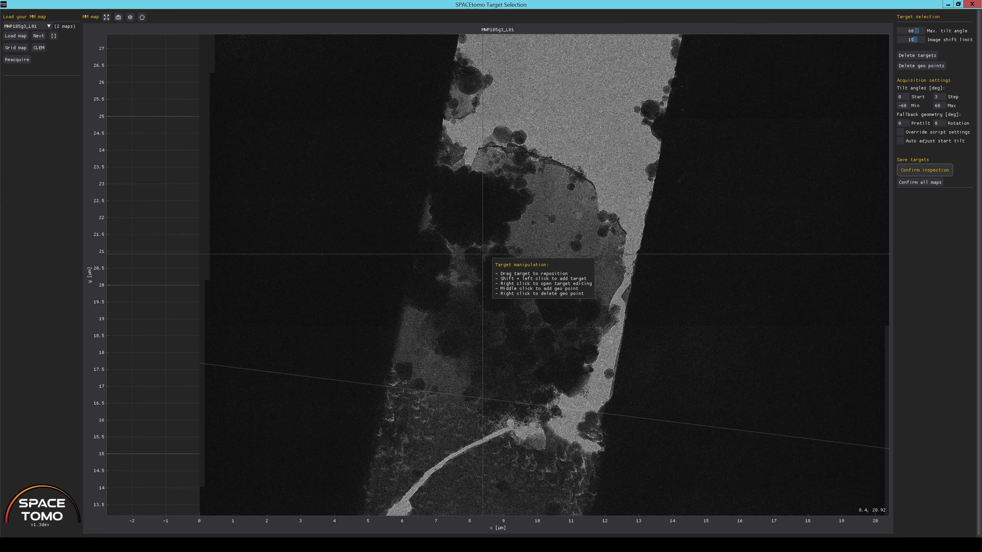
# Step: Show the reacquisition settings for the L01 map and set the padding to 1.000 times
pyautogui.click(15, 60)
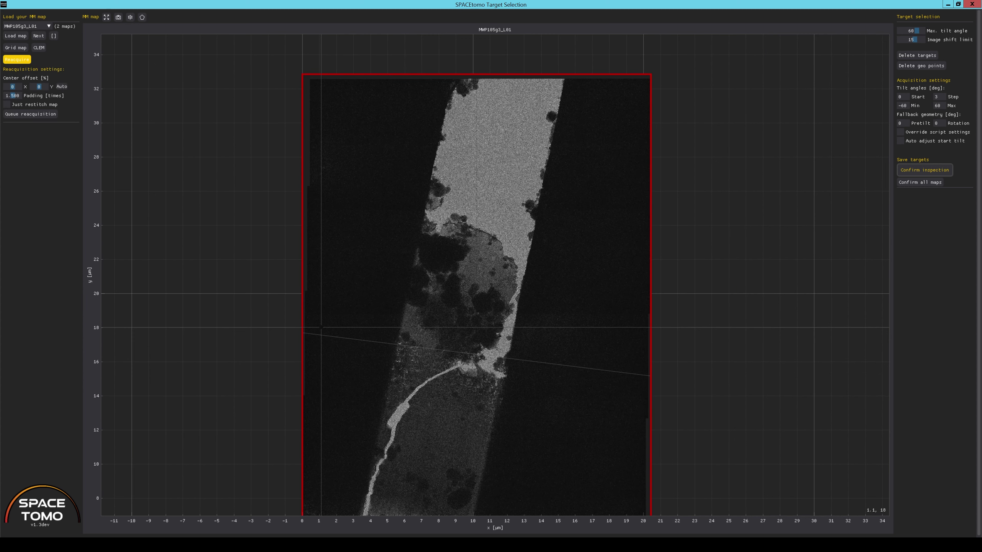
pyautogui.moveTo(15, 96); pyautogui.dragTo(3, 100)
pyautogui.moveTo(226, 340); pyautogui.dragTo(237, 234)
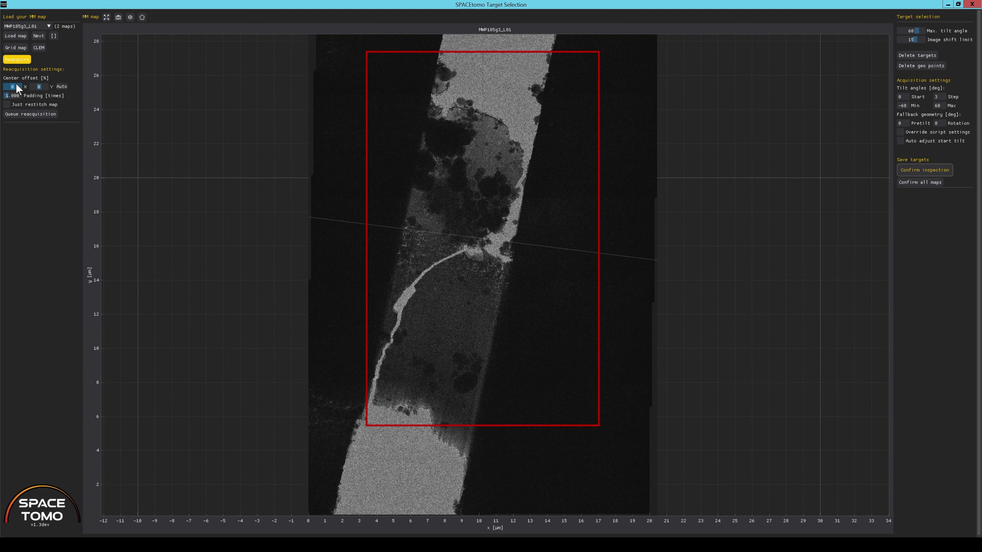
# Step: Shift the L01 reacquisition frame to an X center offset of -12 % with a Y offset, and queue the map's reacquisition
pyautogui.moveTo(14, 90); pyautogui.dragTo(41, 90)
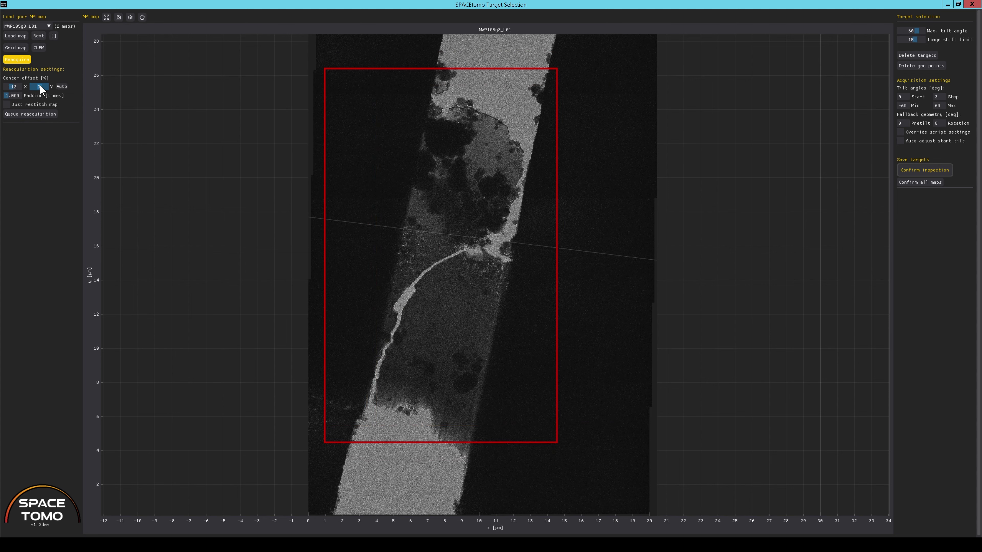
pyautogui.click(28, 114)
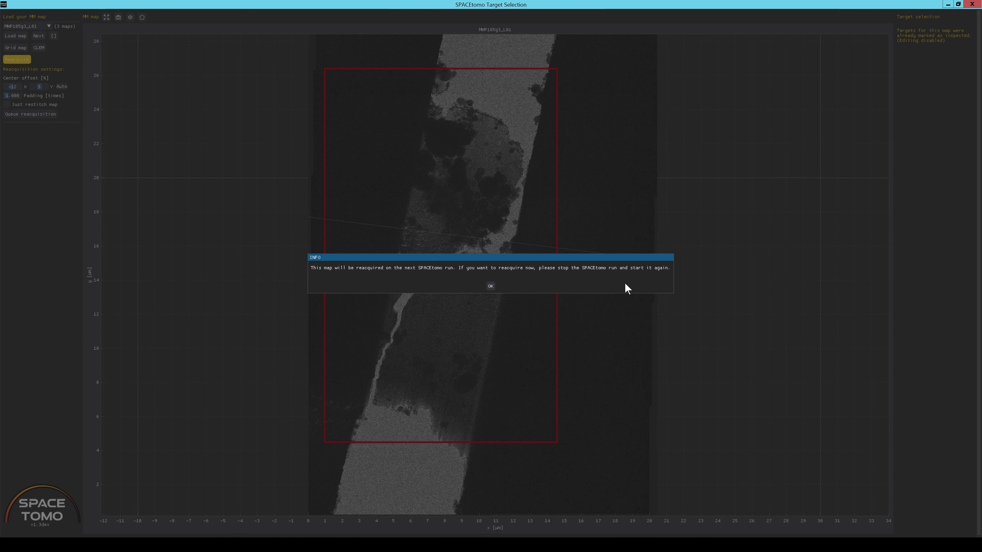
pyautogui.click(490, 286)
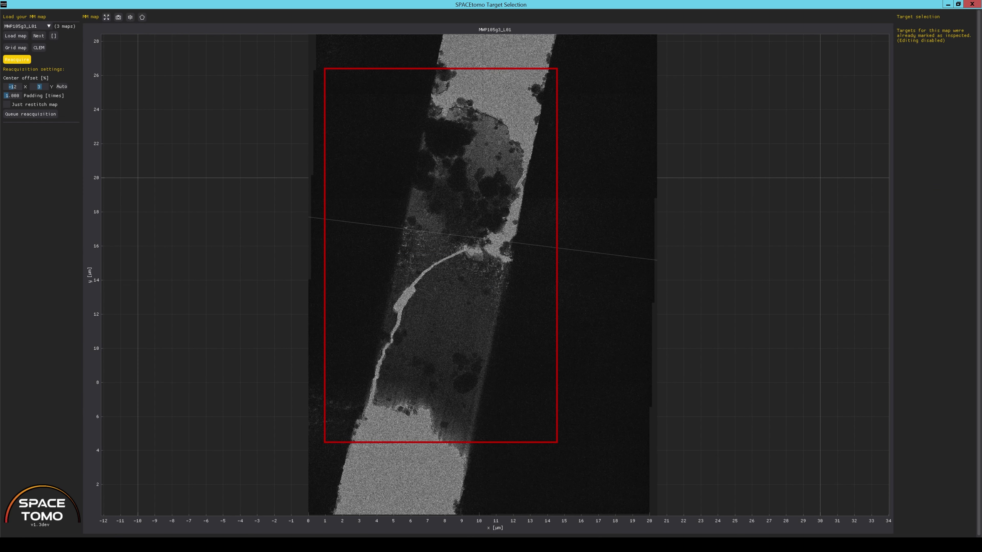
# Step: Load the MWP105g3_L02 map and place a tracking target on the clear area near the lamella's upper right edge
pyautogui.click(54, 36)
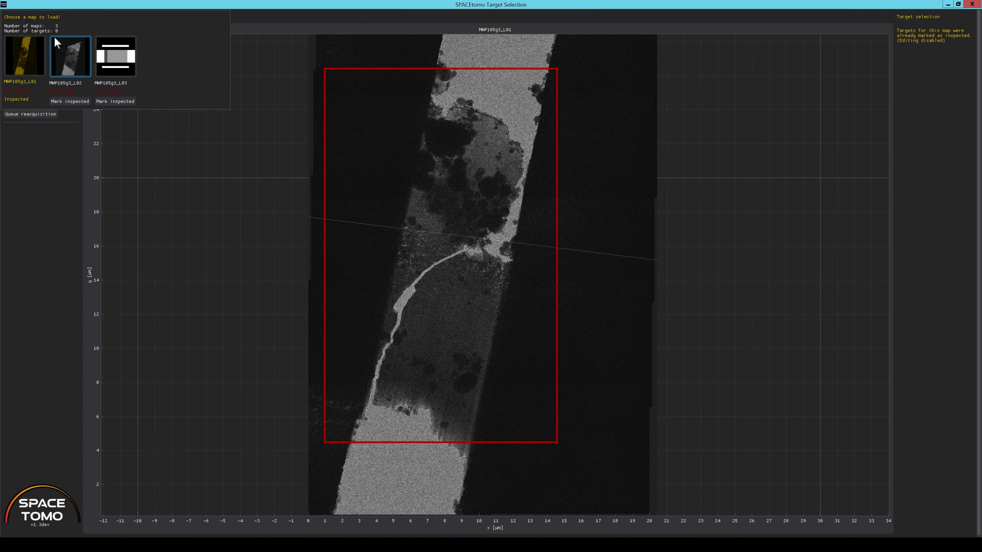
pyautogui.click(73, 58)
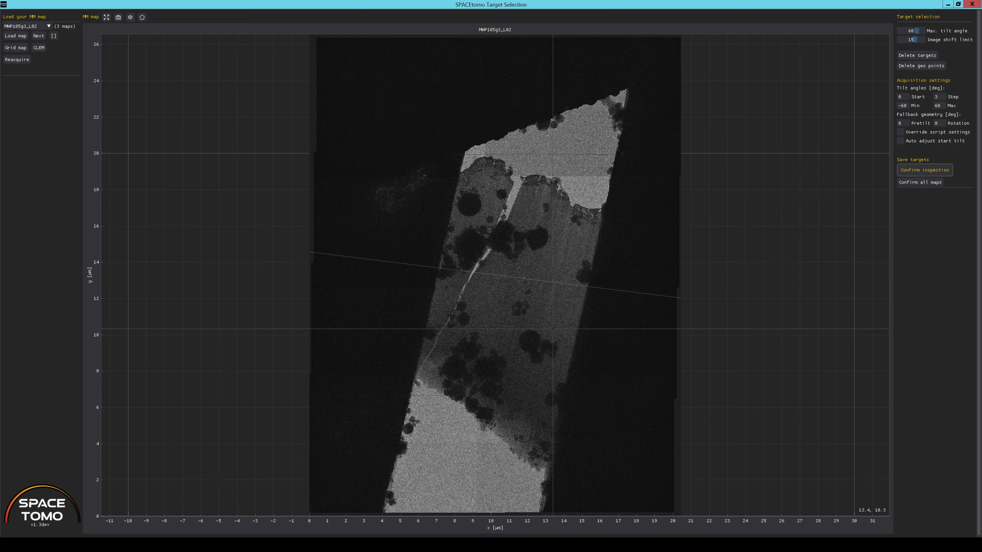
pyautogui.scroll(6, 548, 329)
pyautogui.moveTo(502, 157); pyautogui.dragTo(620, 181)
pyautogui.click(620, 181)
# Step: Add a second target on the clean central area of the L02 lamella, just right of the crack
pyautogui.scroll(-5, 491, 317)
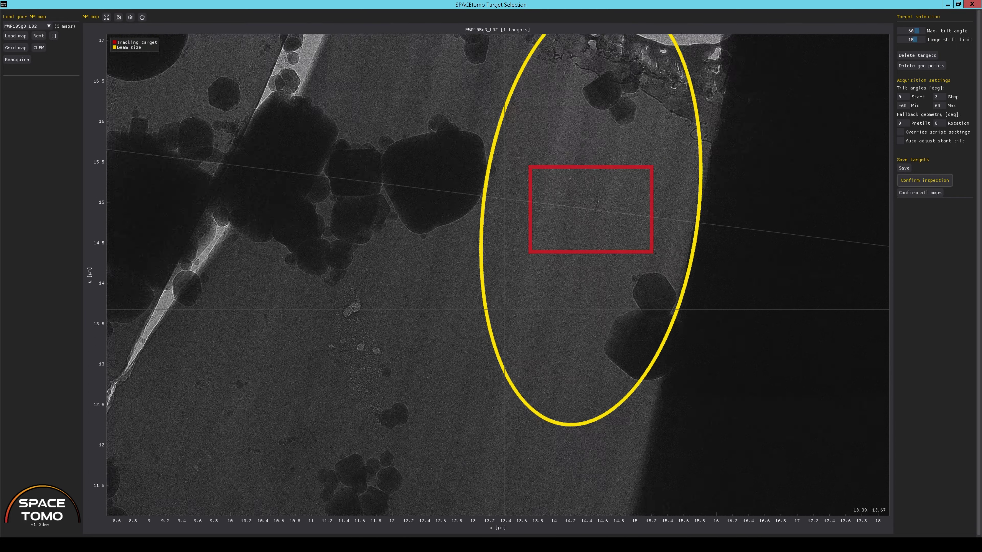
pyautogui.moveTo(403, 351); pyautogui.dragTo(514, 252)
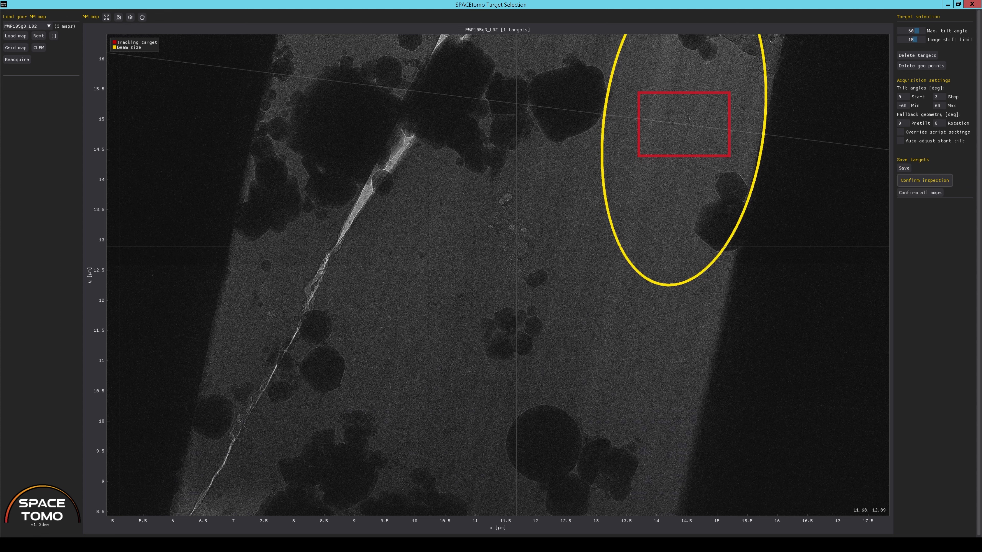
pyautogui.click(421, 303)
pyautogui.scroll(-1, 460, 307)
pyautogui.scroll(-4, 460, 307)
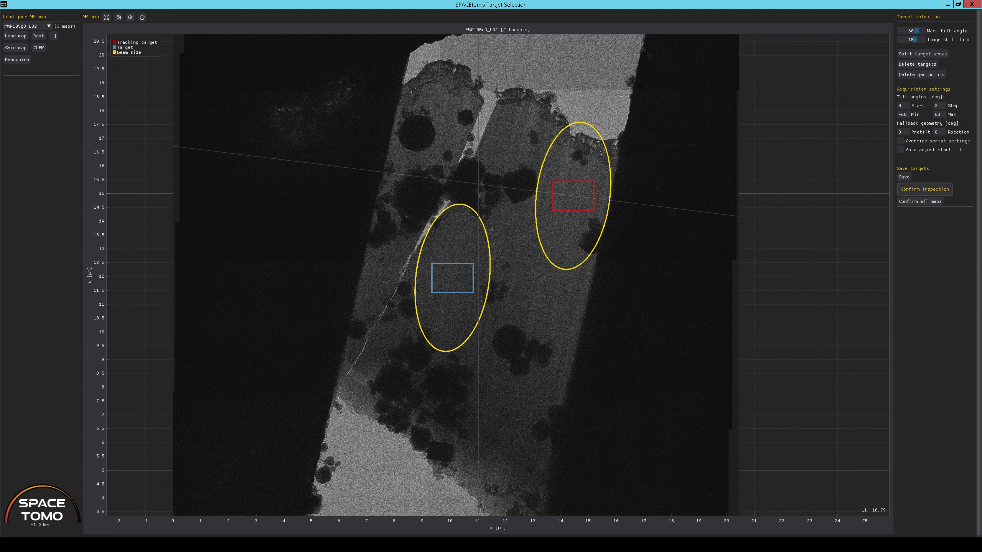
# Step: Add six geo points spread over the L02 lamella, clear of both targets, and confirm the map's inspection
pyautogui.keyDown('shift'); pyautogui.click(497, 120); pyautogui.keyUp('shift')
pyautogui.keyDown('shift'); pyautogui.click(545, 117); pyautogui.keyUp('shift')
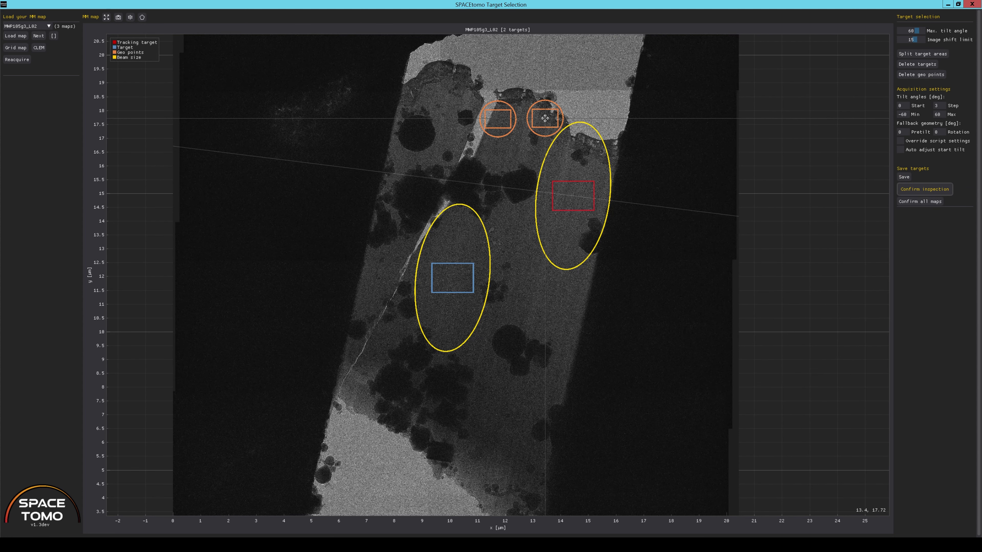
pyautogui.keyDown('shift'); pyautogui.click(563, 298); pyautogui.keyUp('shift')
pyautogui.keyDown('shift'); pyautogui.click(512, 412); pyautogui.keyUp('shift')
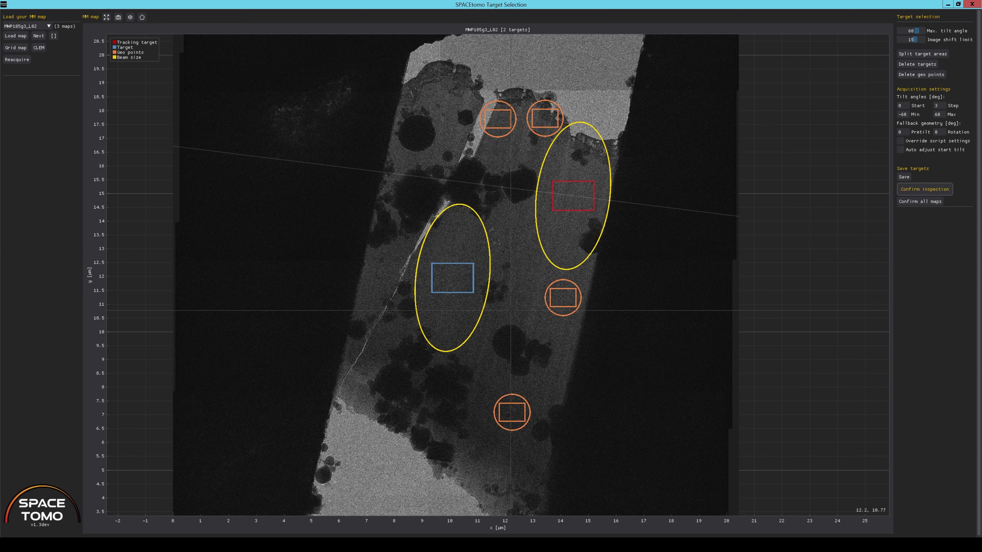
pyautogui.keyDown('shift'); pyautogui.click(377, 339); pyautogui.keyUp('shift')
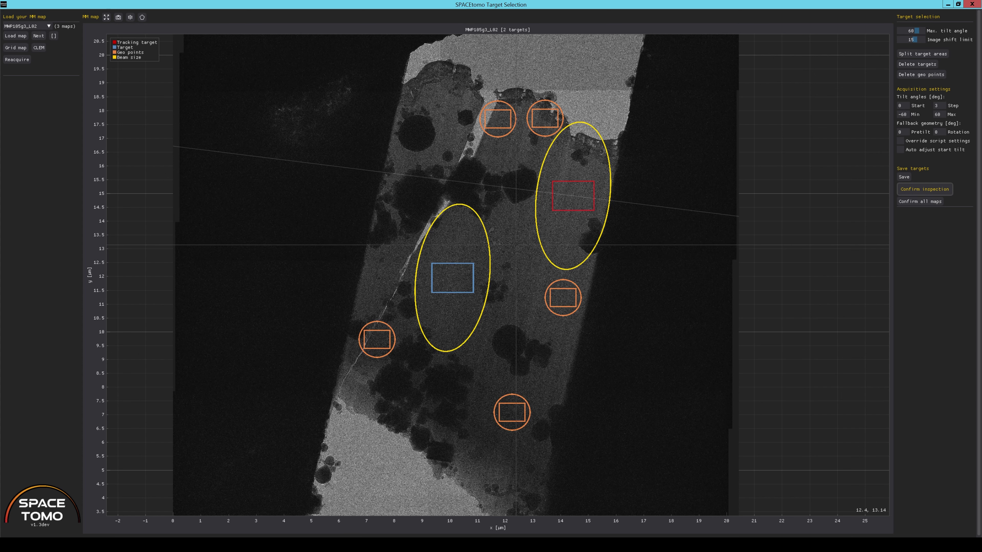
pyautogui.middleClick(515, 245)
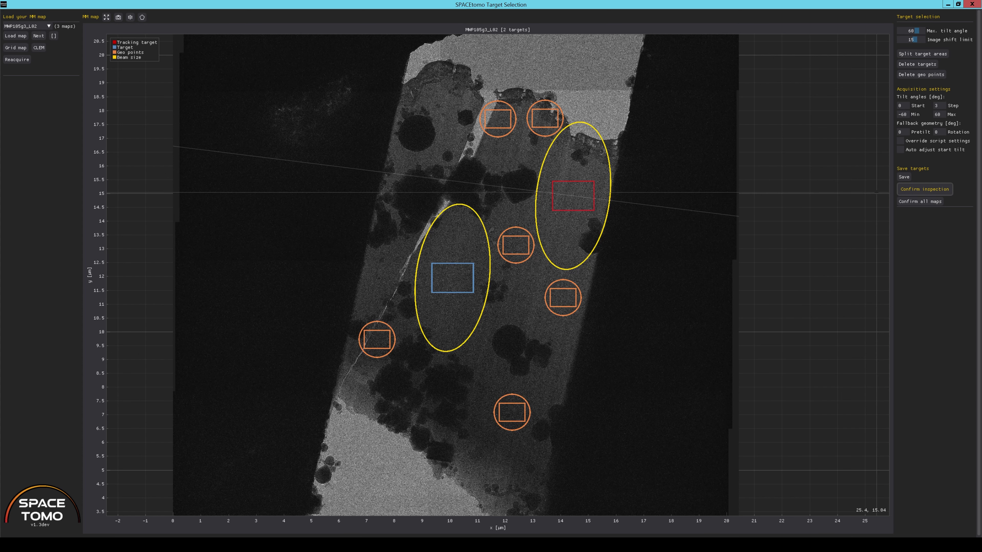
pyautogui.click(928, 189)
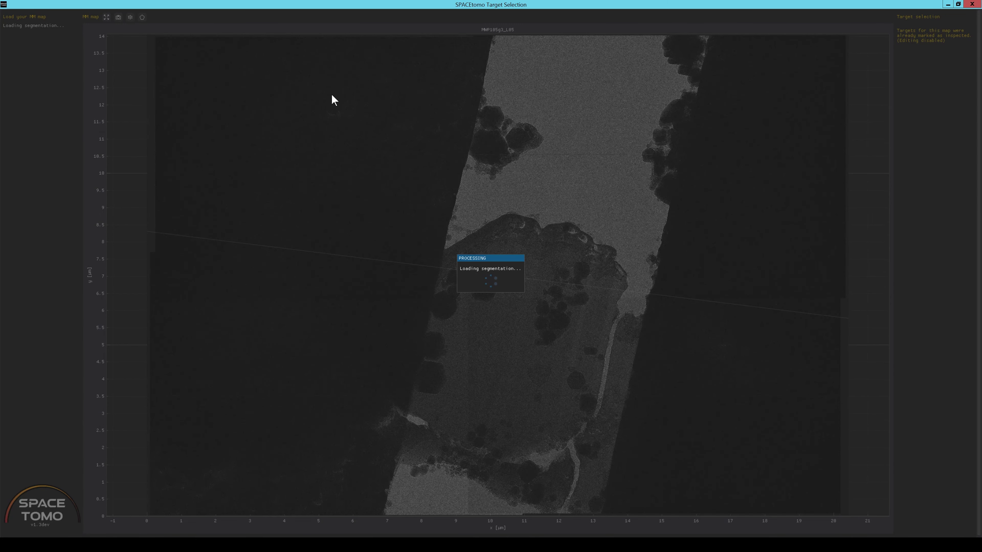
# Step: Examine the MWP105g3_L05 lamella map for ice contamination, cracks and clean areas usable for targets
pyautogui.scroll(5, 537, 376)
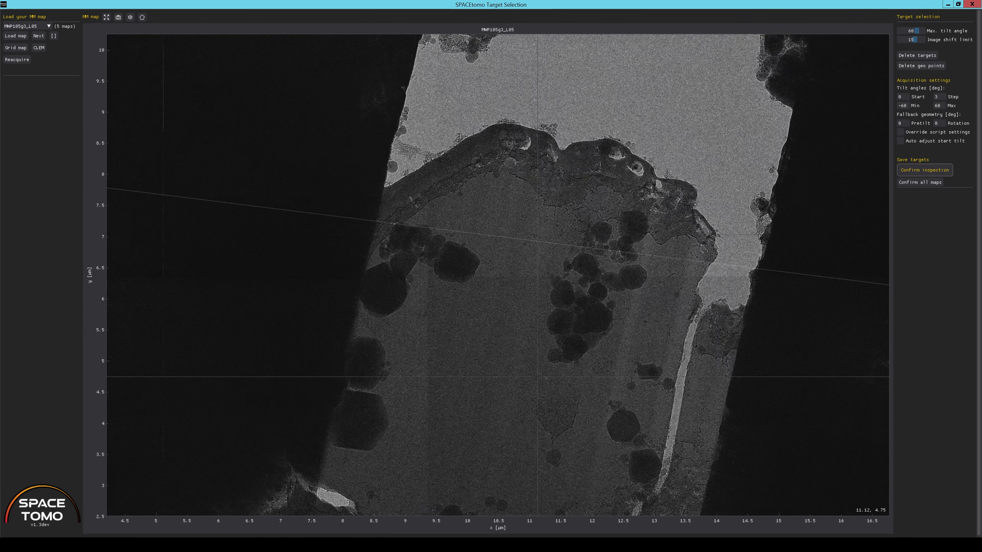
pyautogui.scroll(2, 537, 376)
pyautogui.moveTo(537, 376); pyautogui.dragTo(481, 289)
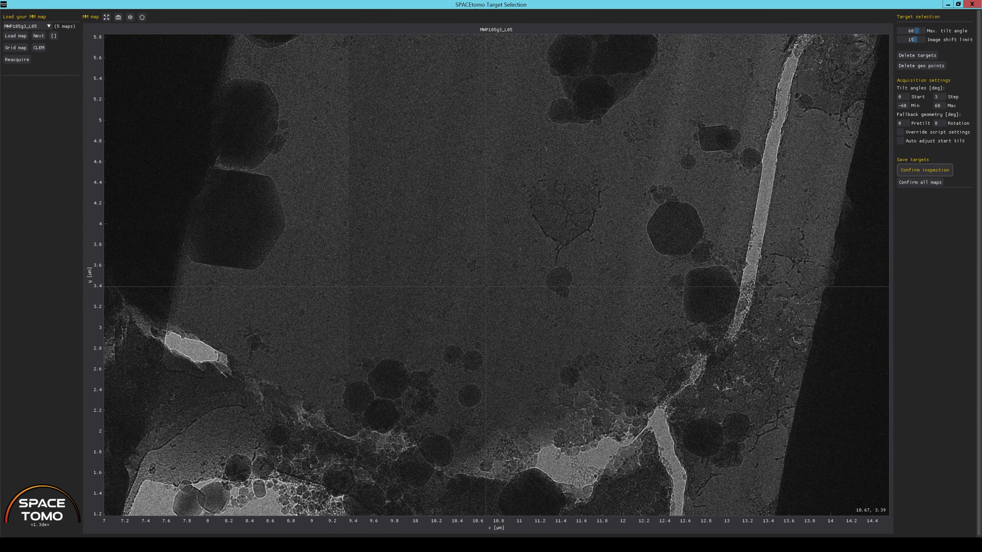
pyautogui.scroll(-1, 481, 289)
pyautogui.scroll(-5, 481, 289)
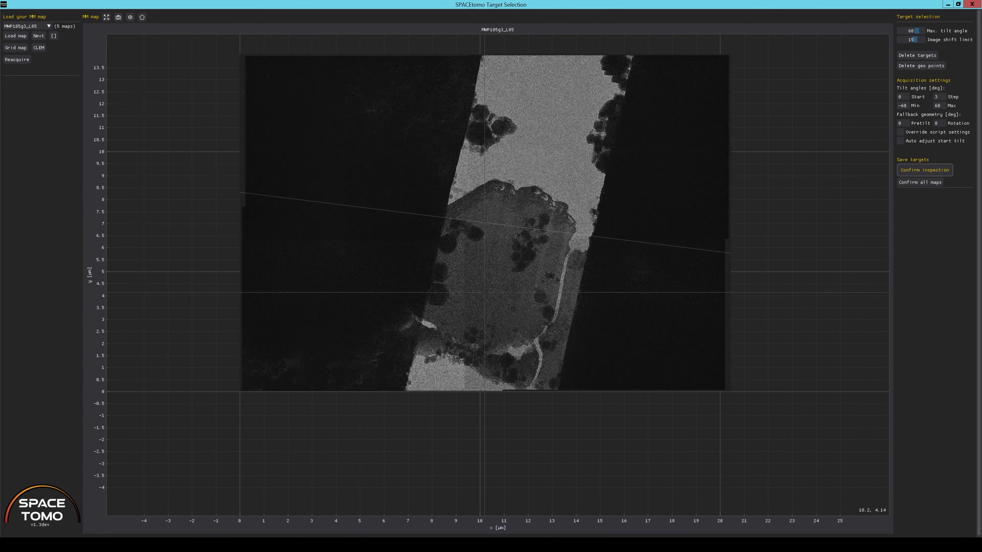
pyautogui.scroll(-1, 485, 297)
pyautogui.scroll(2, 485, 298)
pyautogui.moveTo(484, 284); pyautogui.dragTo(484, 257)
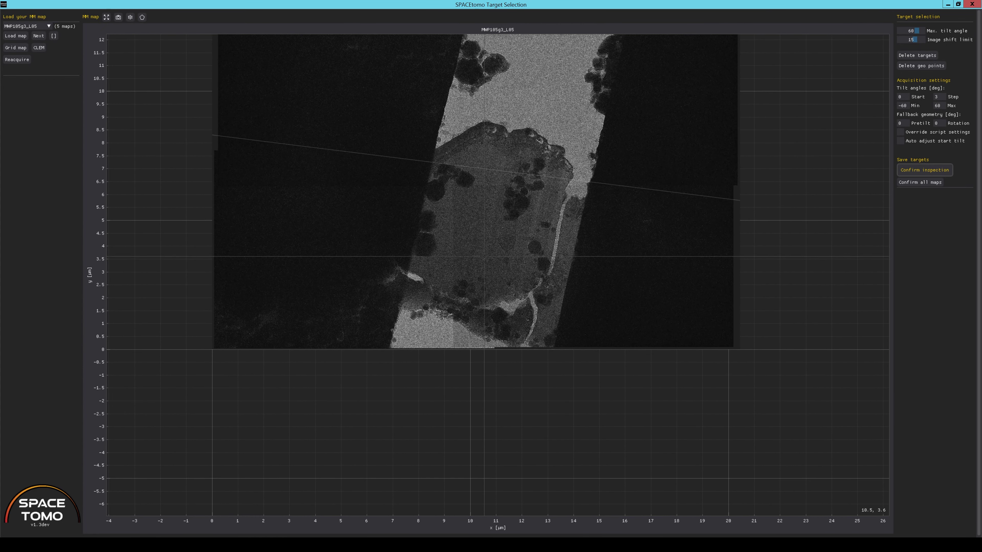
# Step: Draw a closed five-corner polygon around the usable lamella area on the L05 map
pyautogui.click(142, 17)
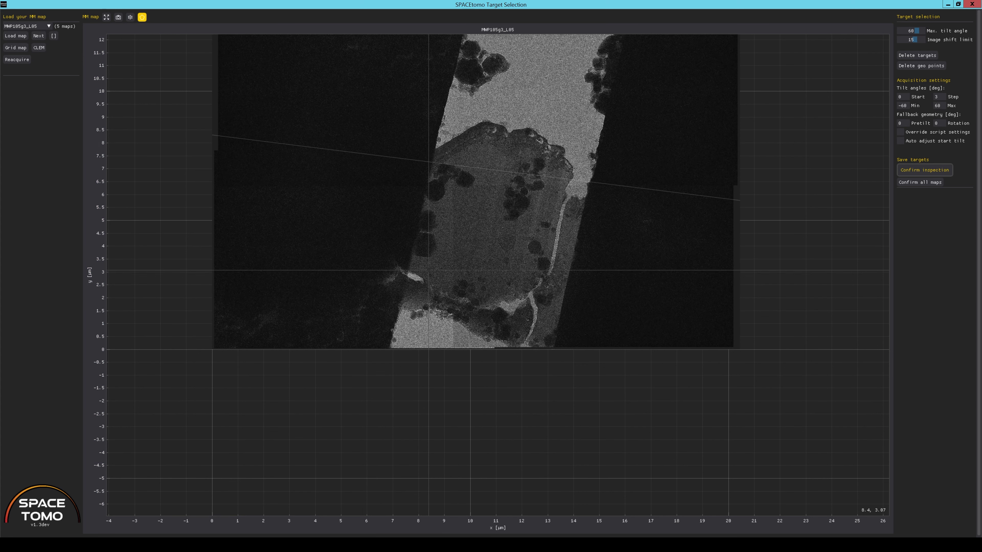
pyautogui.click(418, 294)
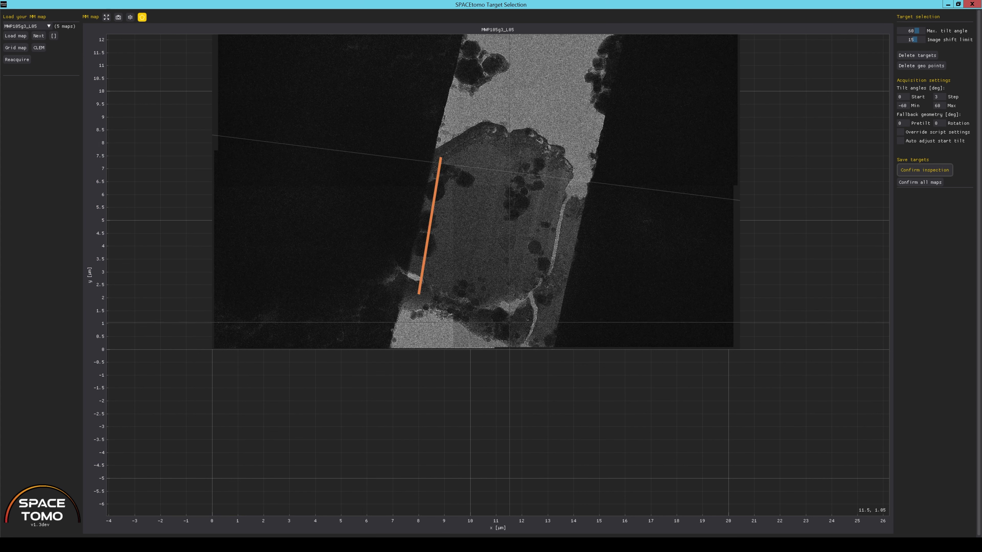
pyautogui.click(541, 328)
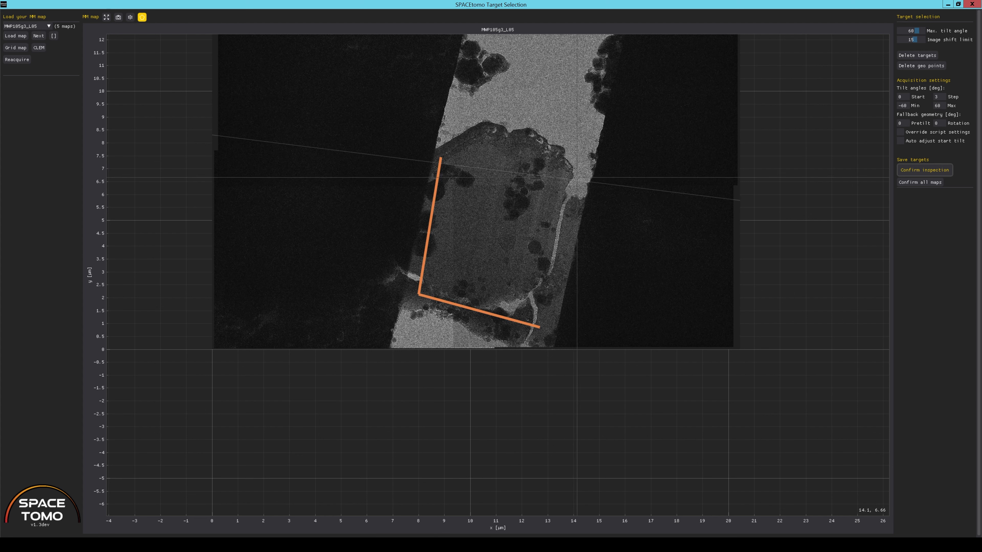
pyautogui.click(577, 173)
pyautogui.click(518, 140)
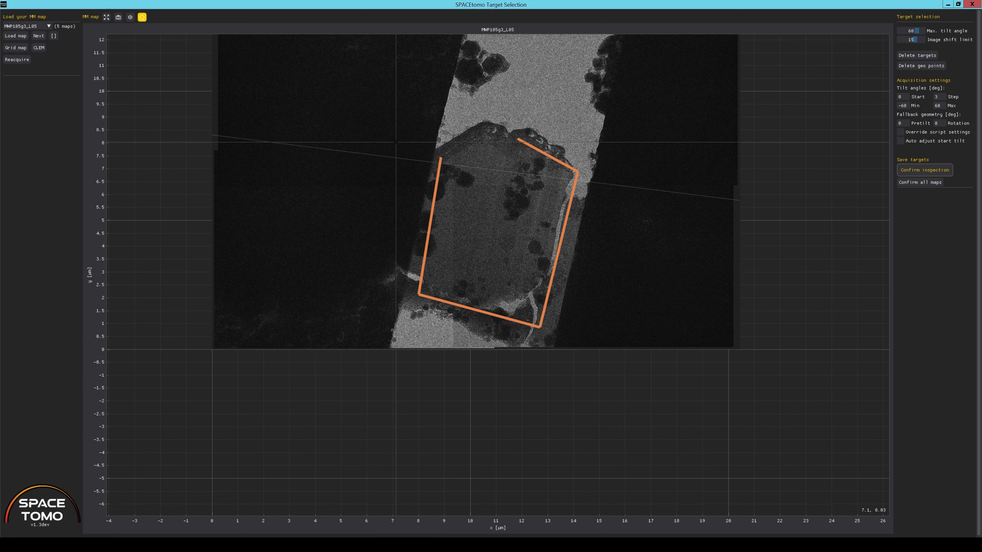
pyautogui.click(441, 158)
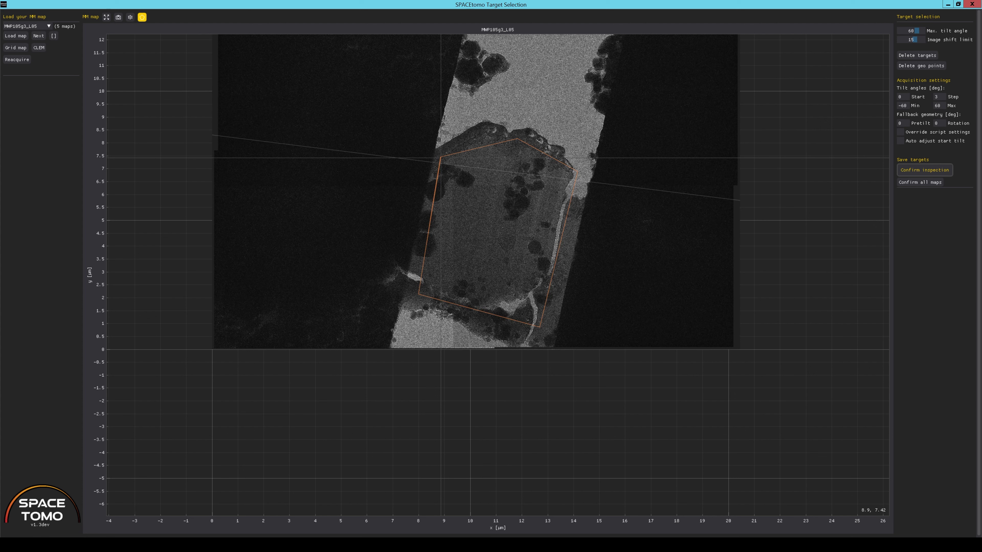
# Step: Generate a grid of target suggestions inside the L05 polygon and add them as targets
pyautogui.click(130, 17)
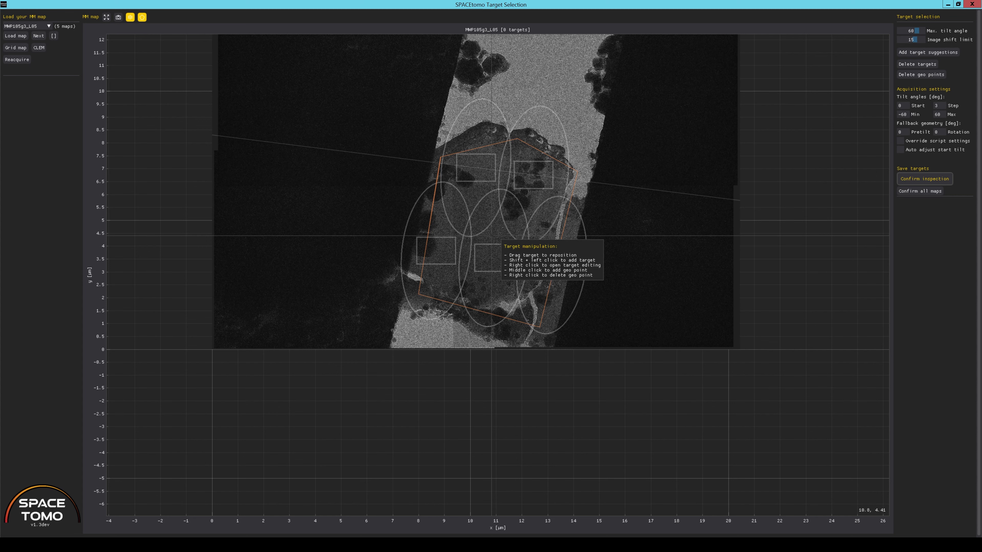
pyautogui.scroll(-3, 490, 236)
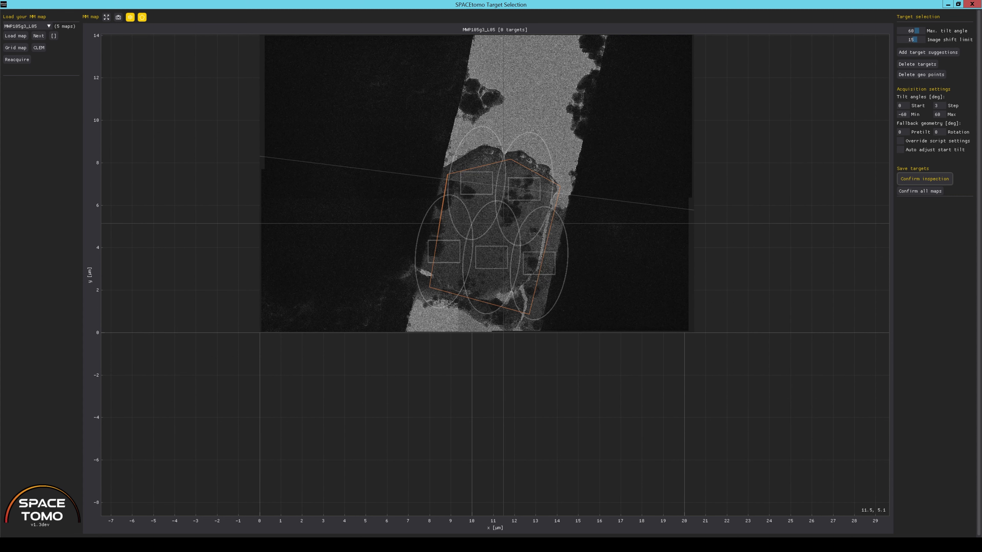
pyautogui.scroll(2, 497, 221)
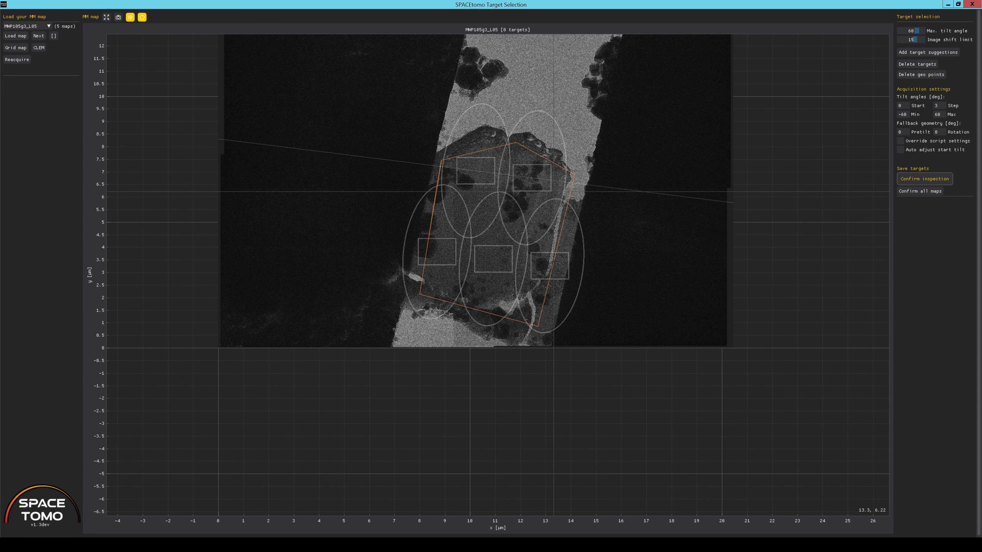
pyautogui.click(925, 54)
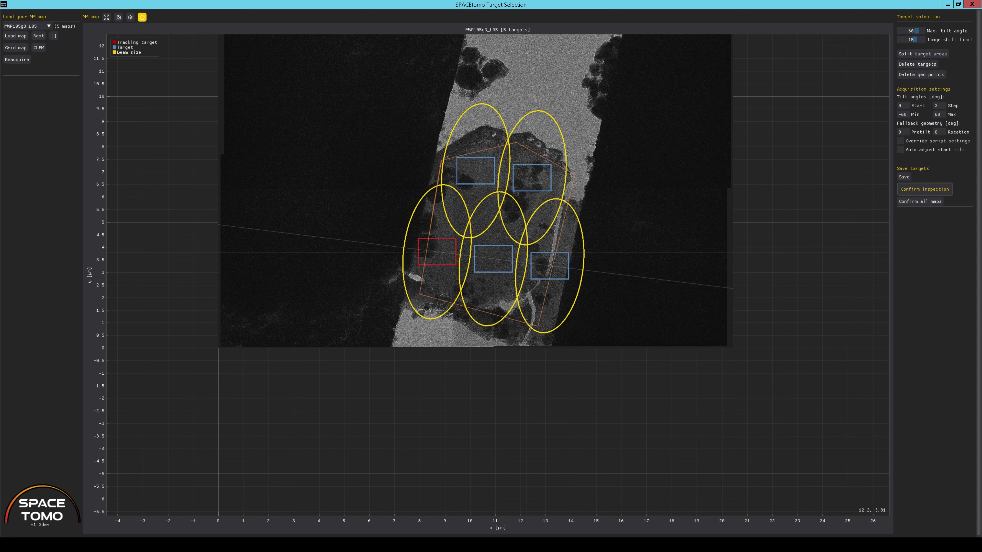
# Step: Make the middle target of the lower row on L05 the tracking target of the current area
pyautogui.click(494, 256)
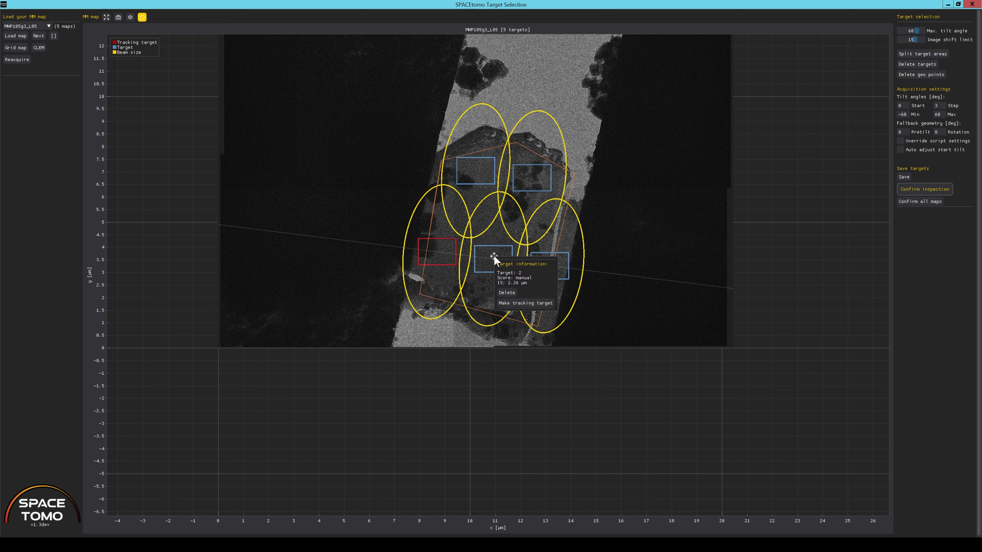
pyautogui.click(518, 304)
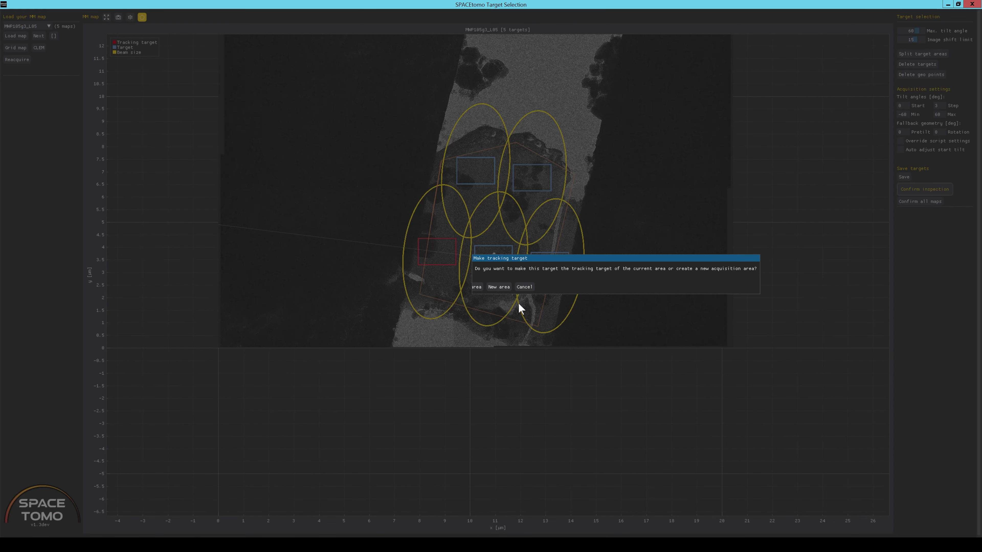
pyautogui.click(477, 287)
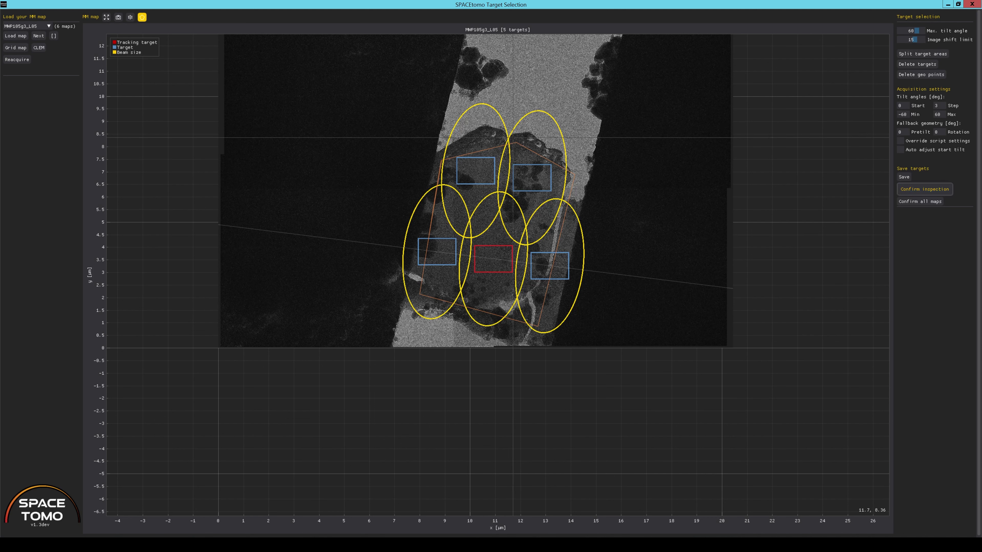
# Step: Add six geo points on the L05 lamella, three along its upper edge and three along its lower edge
pyautogui.keyDown('shift'); pyautogui.click(482, 127); pyautogui.keyUp('shift')
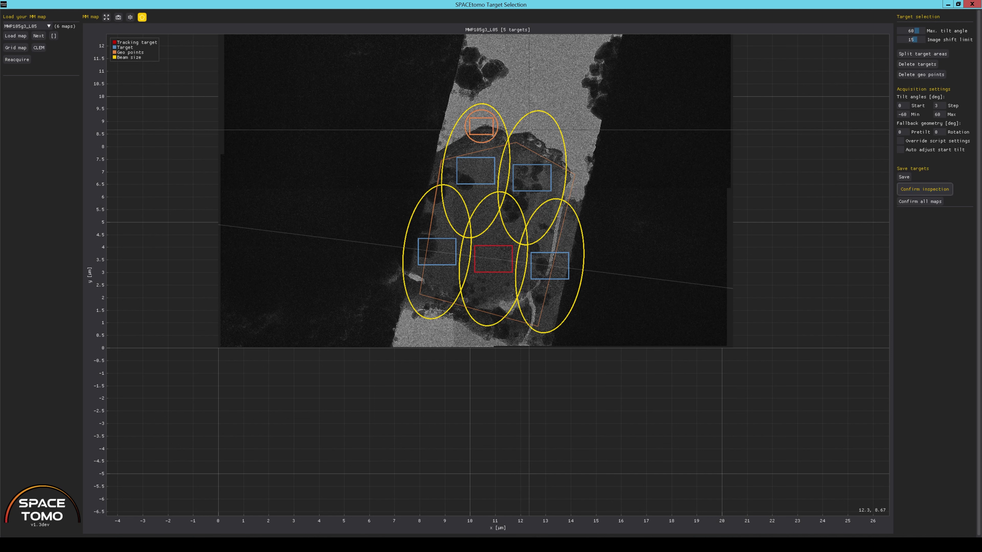
pyautogui.keyDown('shift'); pyautogui.click(528, 134); pyautogui.keyUp('shift')
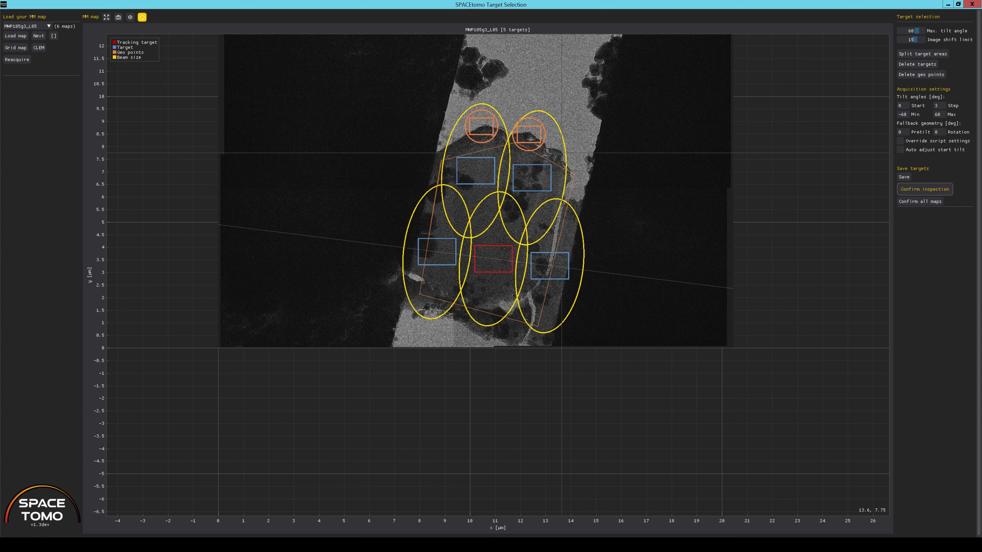
pyautogui.keyDown('shift'); pyautogui.click(563, 150); pyautogui.keyUp('shift')
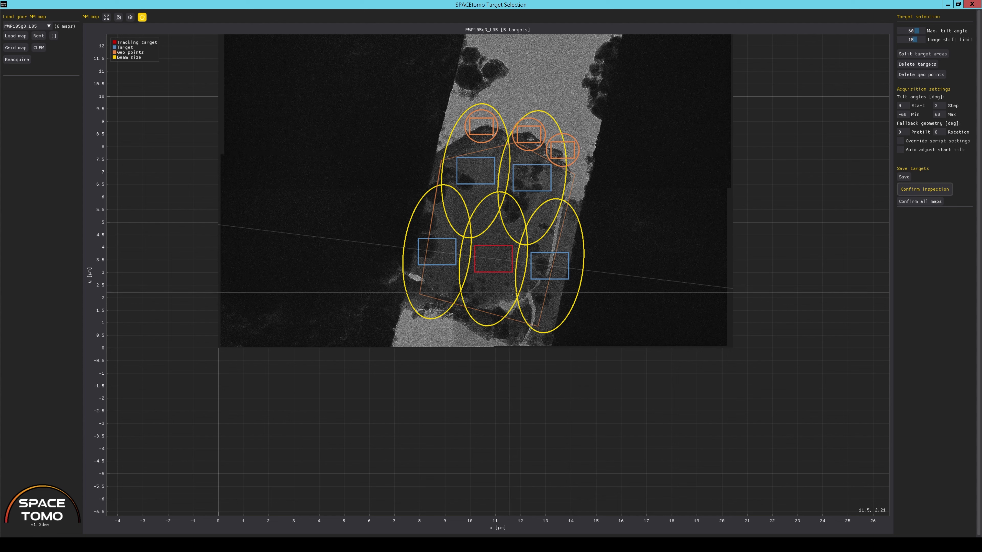
pyautogui.keyDown('shift'); pyautogui.click(506, 331); pyautogui.keyUp('shift')
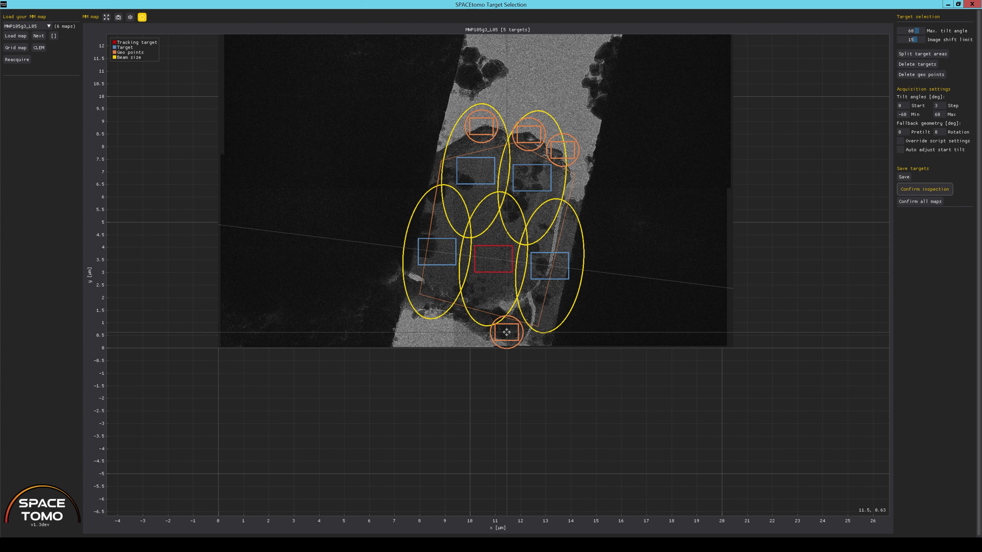
pyautogui.keyDown('shift'); pyautogui.click(467, 324); pyautogui.keyUp('shift')
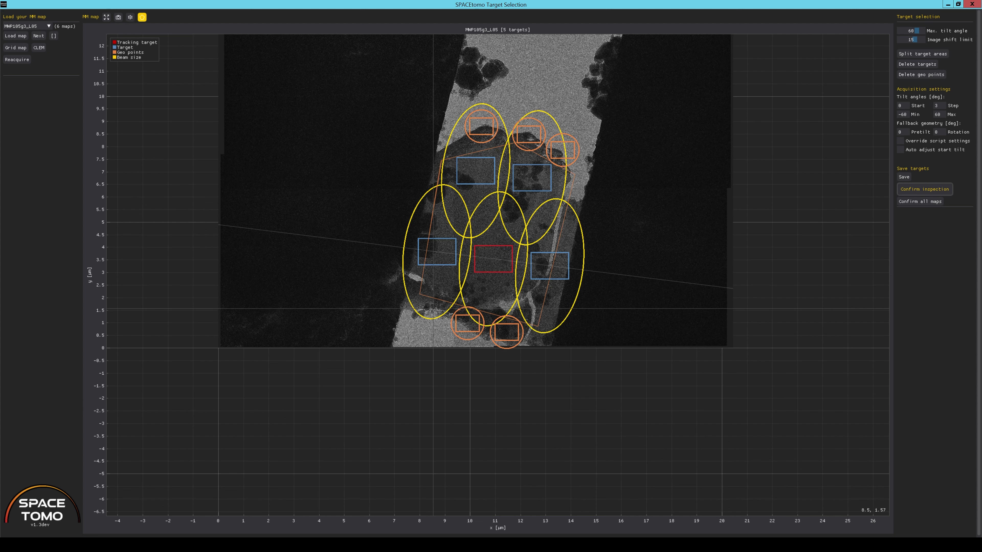
pyautogui.keyDown('shift'); pyautogui.click(423, 307); pyautogui.keyUp('shift')
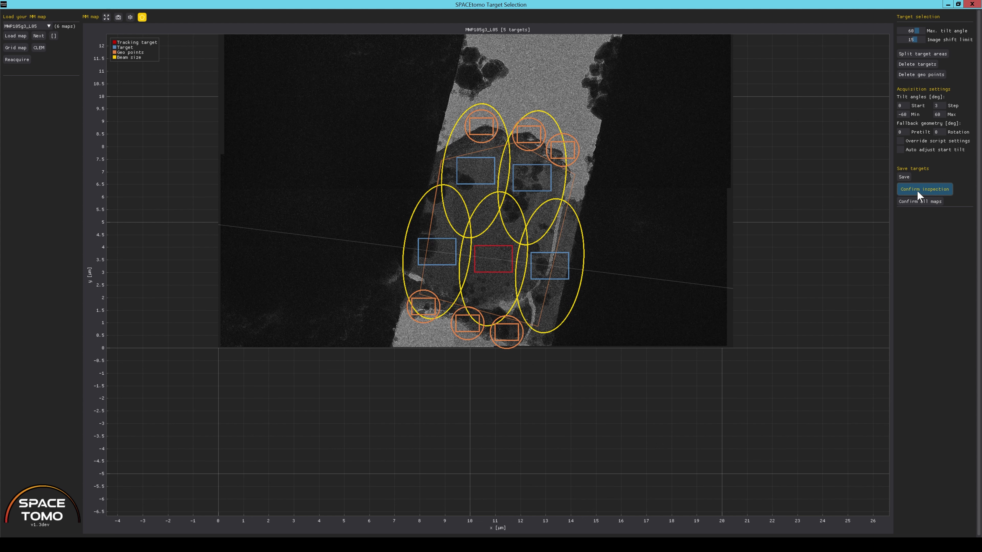
# Step: Confirm the inspection of the L05 map and examine the upper part of the L07 lamella map
pyautogui.click(926, 189)
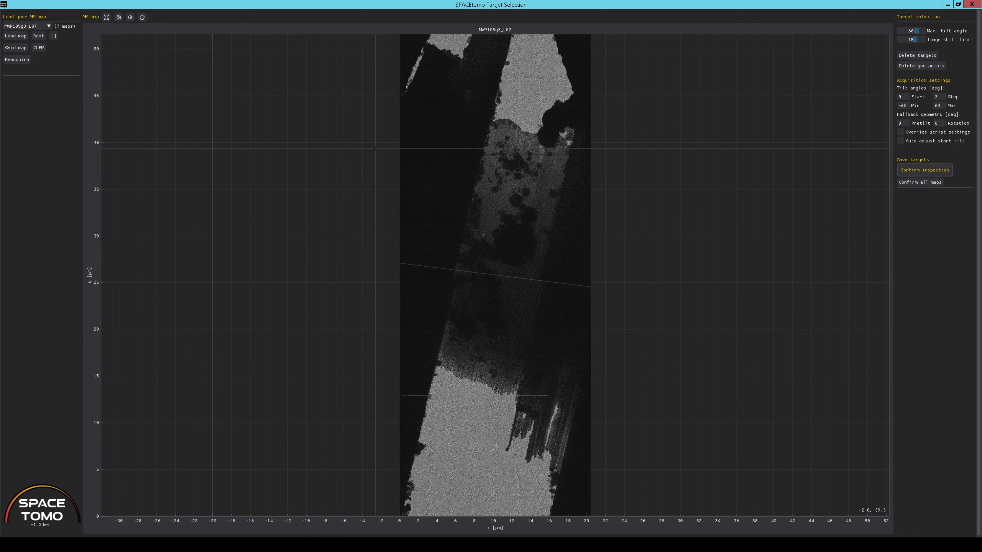
pyautogui.scroll(1, 504, 174)
pyautogui.scroll(5, 507, 163)
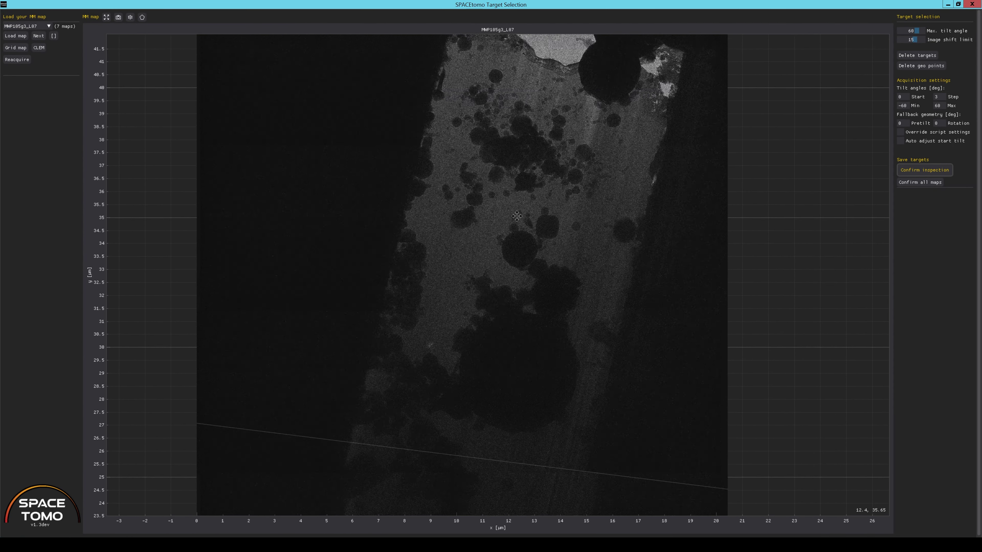
pyautogui.scroll(2, 506, 197)
pyautogui.scroll(-2, 506, 197)
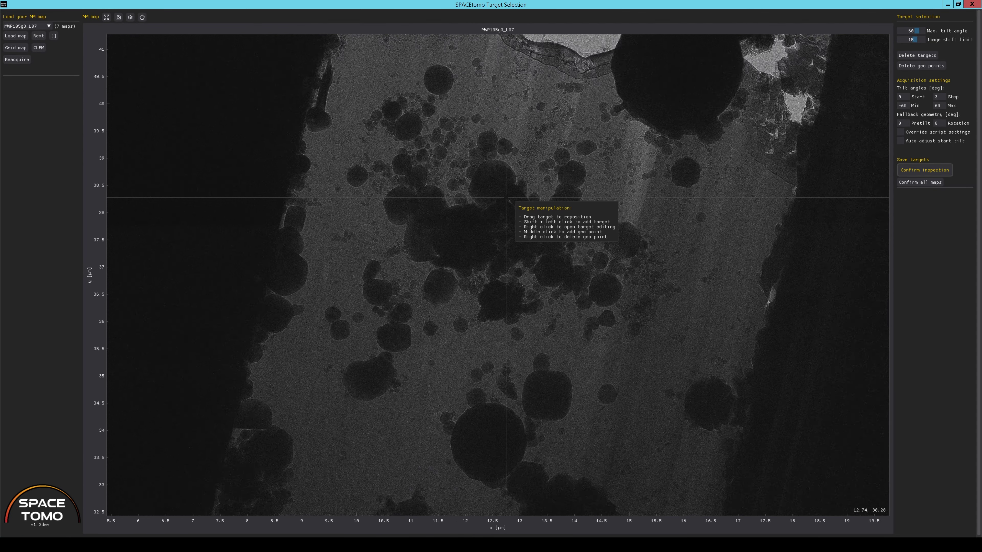
pyautogui.moveTo(473, 301); pyautogui.dragTo(580, 129)
pyautogui.moveTo(500, 378); pyautogui.dragTo(466, 481)
pyautogui.moveTo(509, 320); pyautogui.dragTo(475, 426)
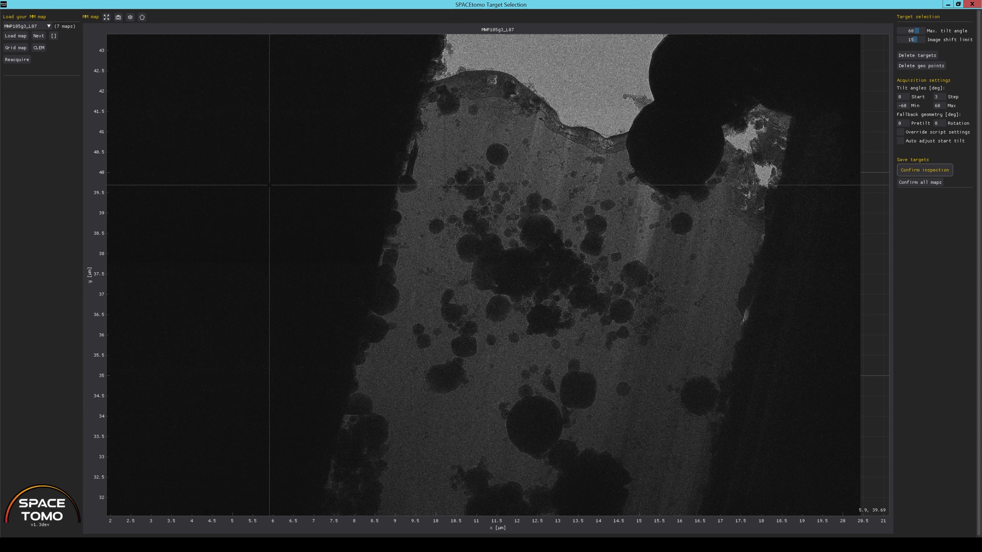
# Step: Queue a reacquisition of the L07 map with the area recentred up and right over the lamella and padding 1.000, and close target selection
pyautogui.click(17, 59)
pyautogui.scroll(-5, 300, 252)
pyautogui.scroll(-7, 301, 252)
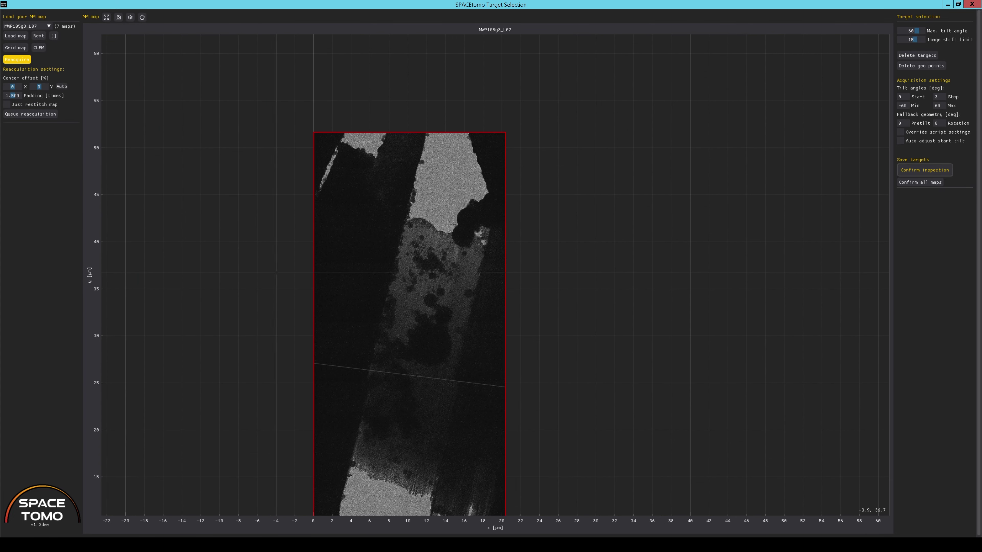
pyautogui.moveTo(262, 283); pyautogui.dragTo(284, 193)
pyautogui.moveTo(14, 95)
pyautogui.mouseDown()
pyautogui.moveTo(5, 96)
pyautogui.moveTo(38, 89)
pyautogui.moveTo(16, 90)
pyautogui.mouseUp()
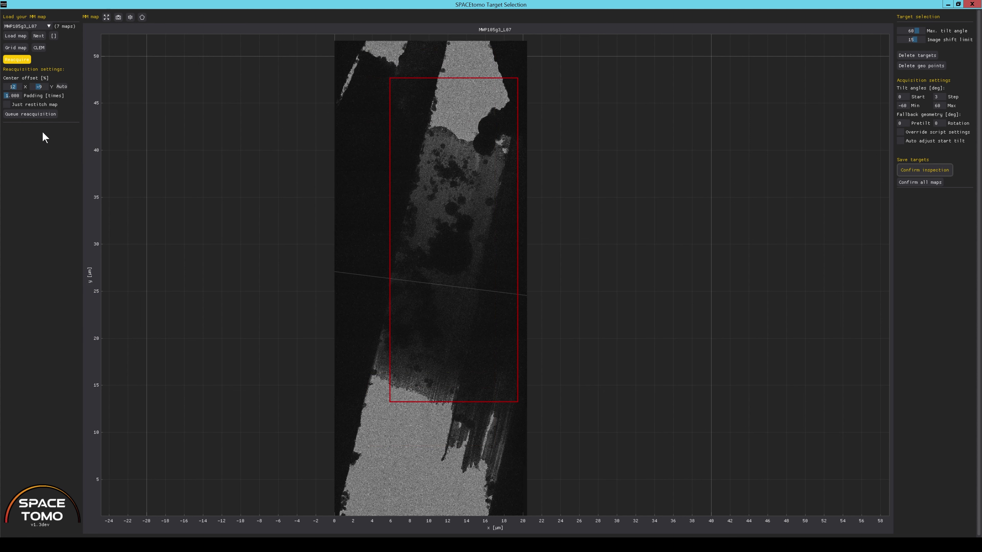
pyautogui.click(34, 114)
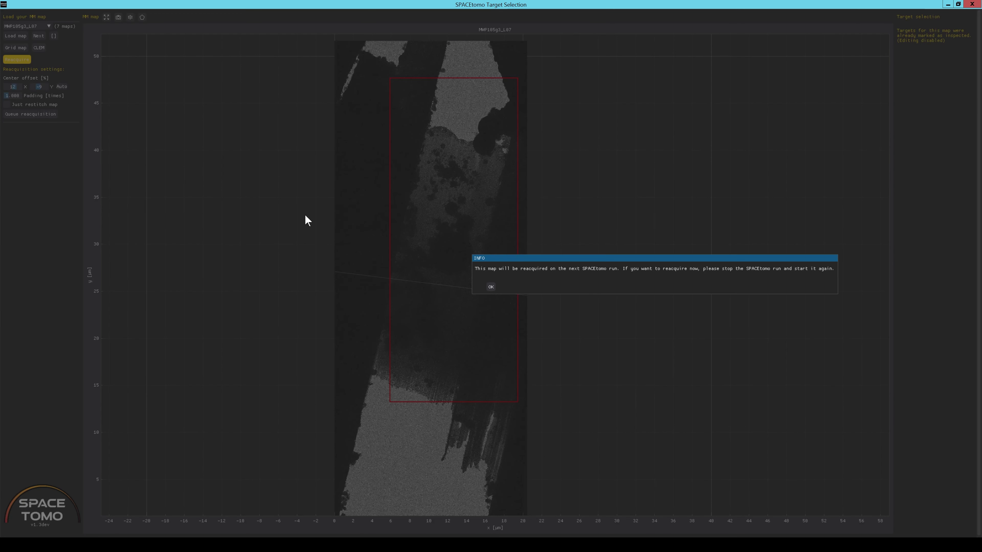
pyautogui.click(491, 287)
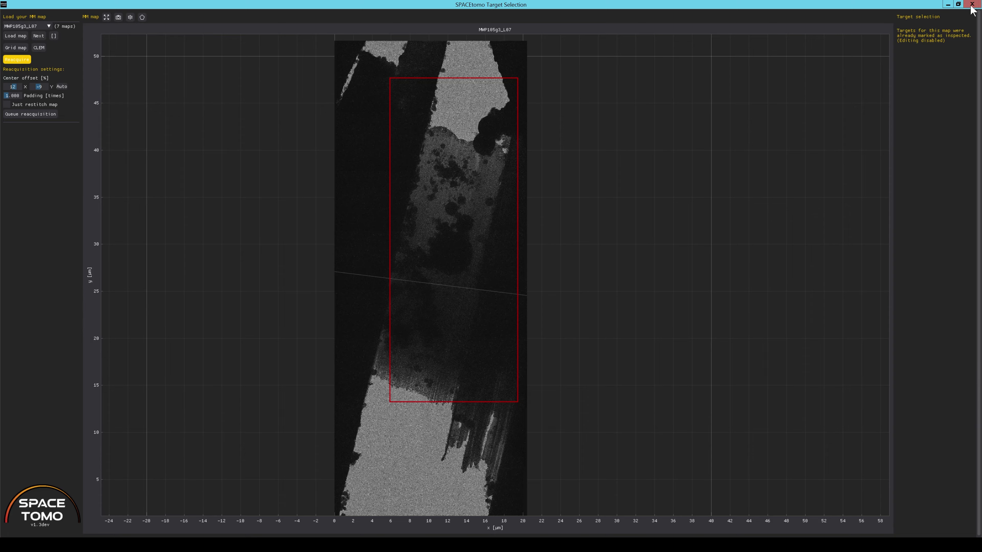
pyautogui.click(972, 4)
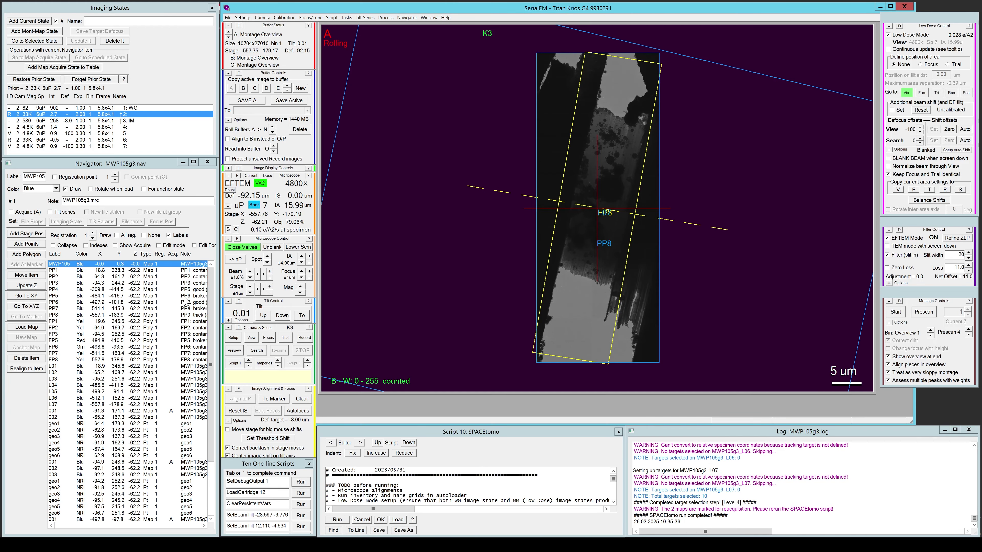
# Step: Load the first L02 target map and the L02 lamella map from the Navigator to check the target and geo point positions
pyautogui.moveTo(211, 312); pyautogui.dragTo(210, 357)
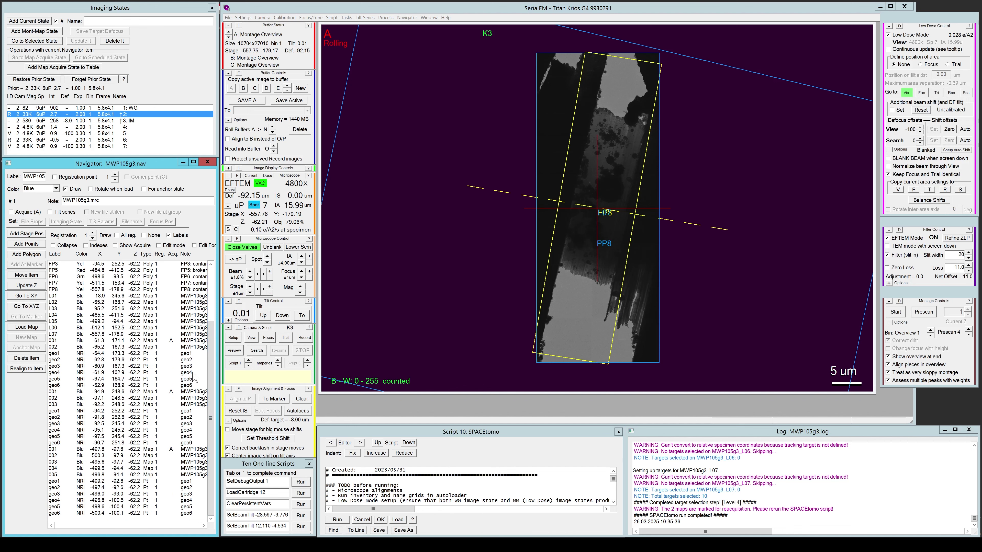
pyautogui.doubleClick(163, 341)
pyautogui.scroll(4, 163, 341)
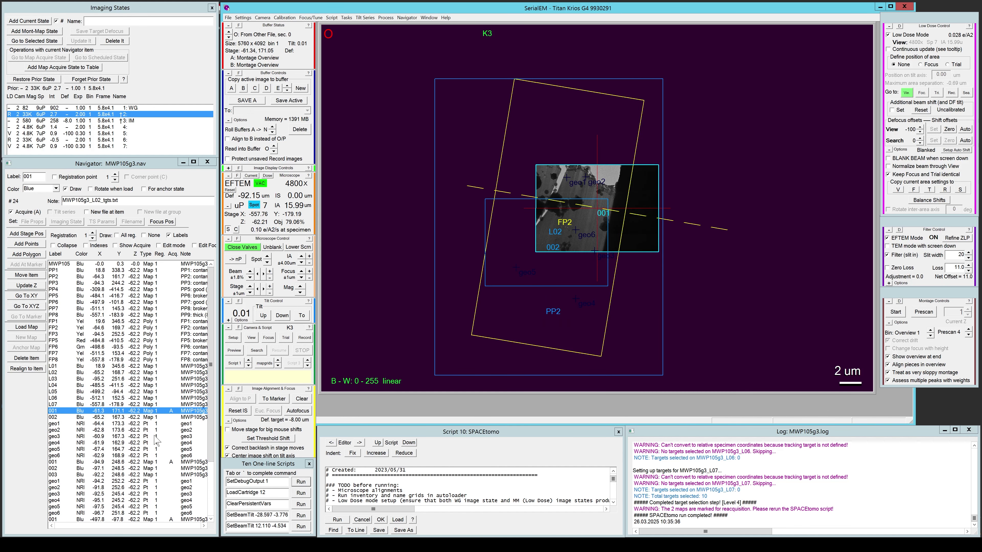
pyautogui.doubleClick(71, 374)
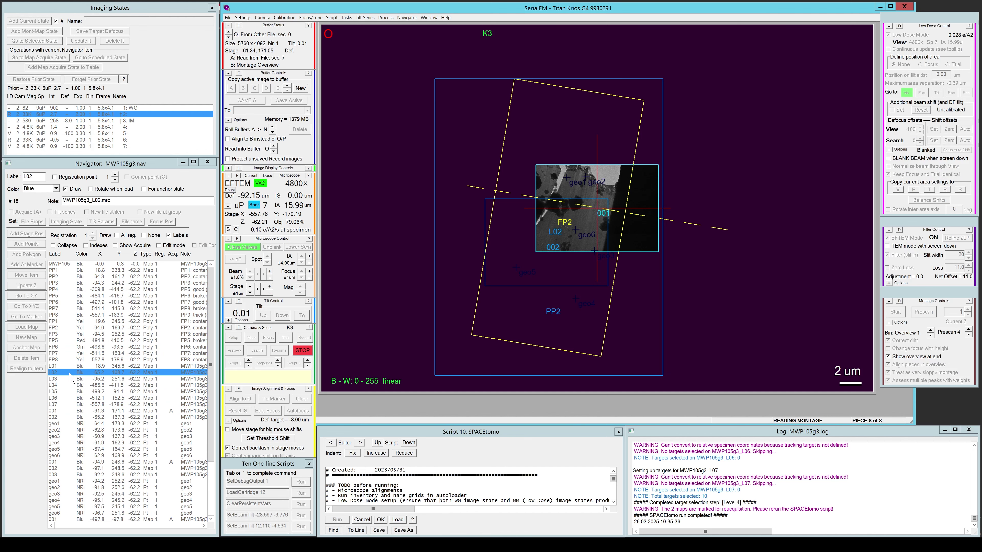
pyautogui.scroll(-1, 612, 219)
pyautogui.scroll(3, 611, 215)
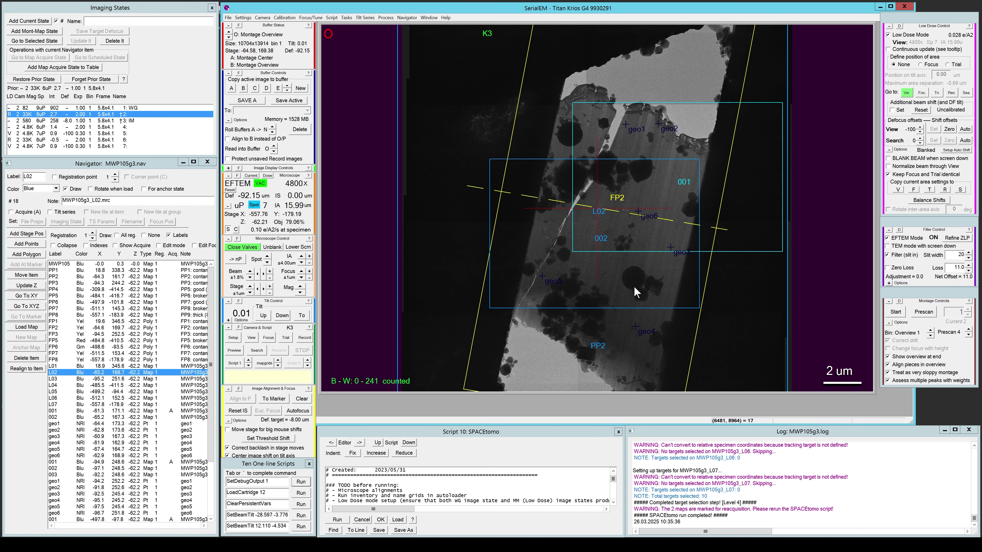
pyautogui.scroll(-1, 559, 319)
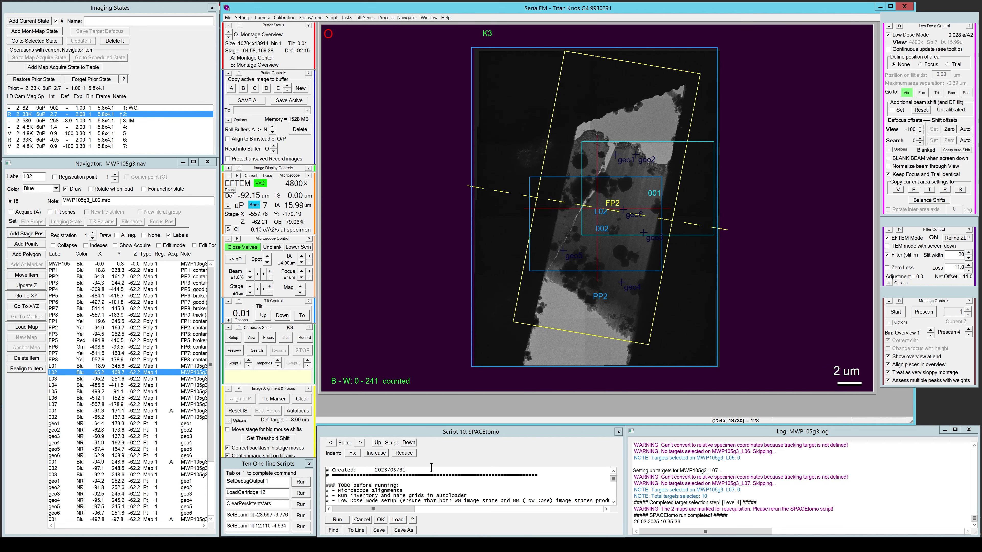
# Step: Rerun the SPACEtomo script with 2025_03_26_Test as the session directory and confirm that grid MWP105g3 is on the stage
pyautogui.click(337, 520)
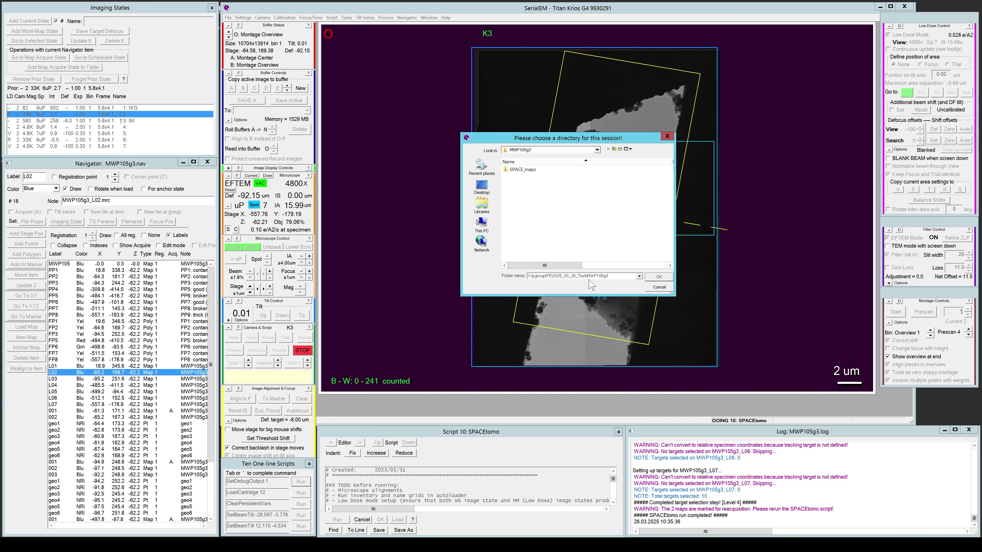
pyautogui.click(614, 149)
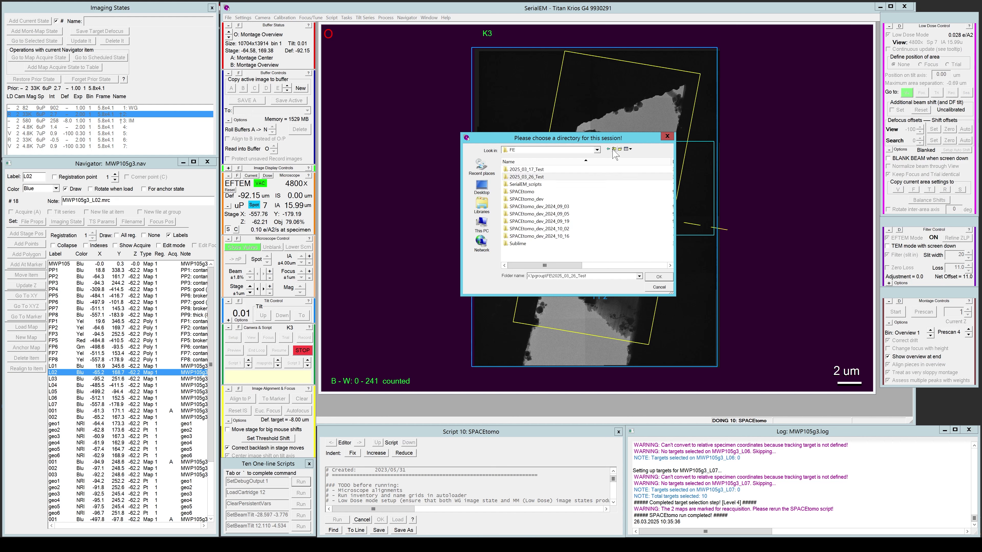
pyautogui.doubleClick(544, 177)
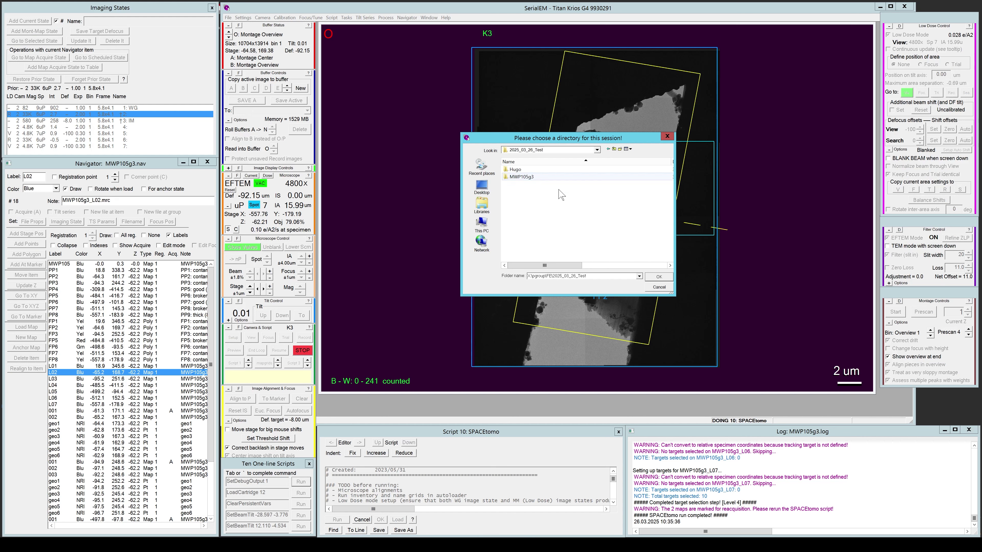
pyautogui.click(659, 278)
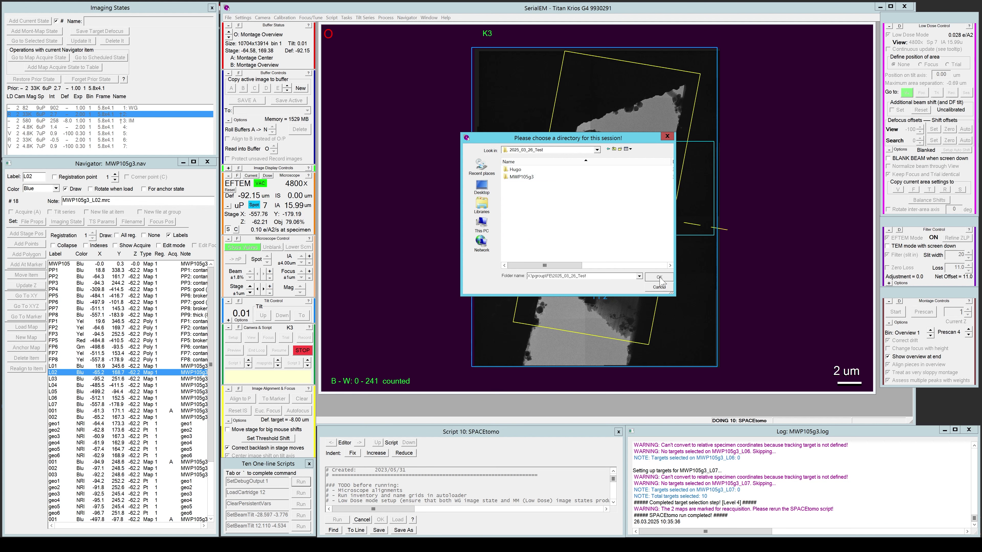
pyautogui.click(659, 276)
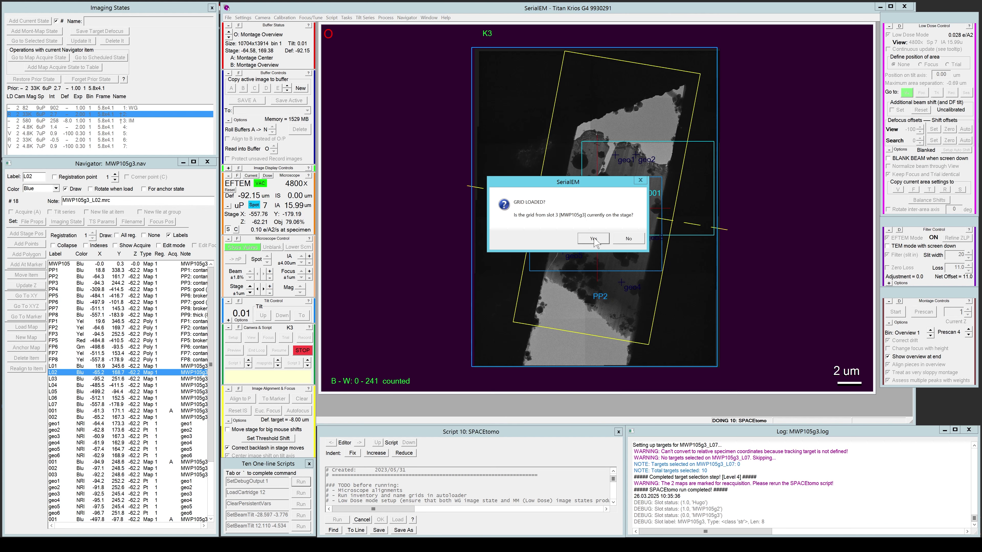
pyautogui.click(590, 239)
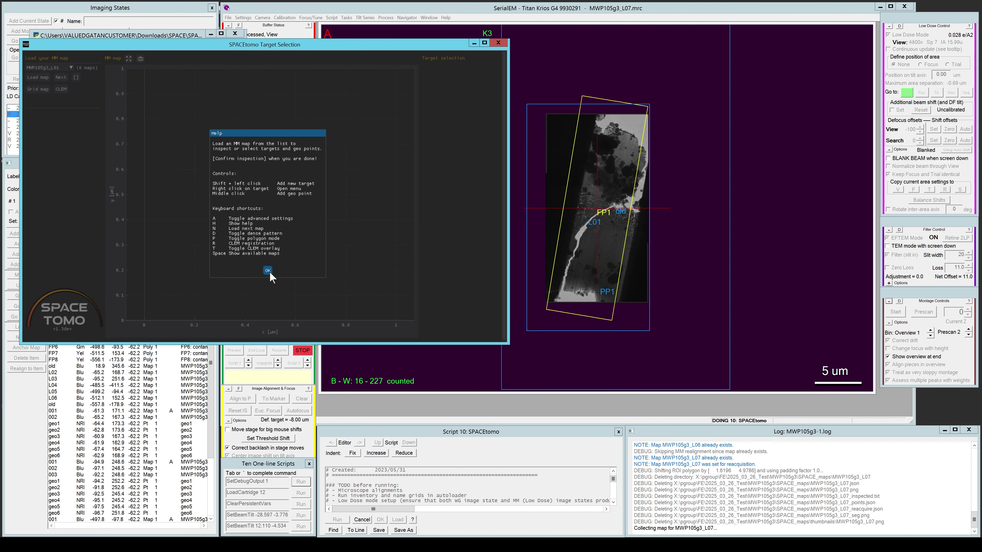
# Step: Load the L01 map in target selection, confirm its inspection without adding targets and wait for further maps
pyautogui.click(268, 271)
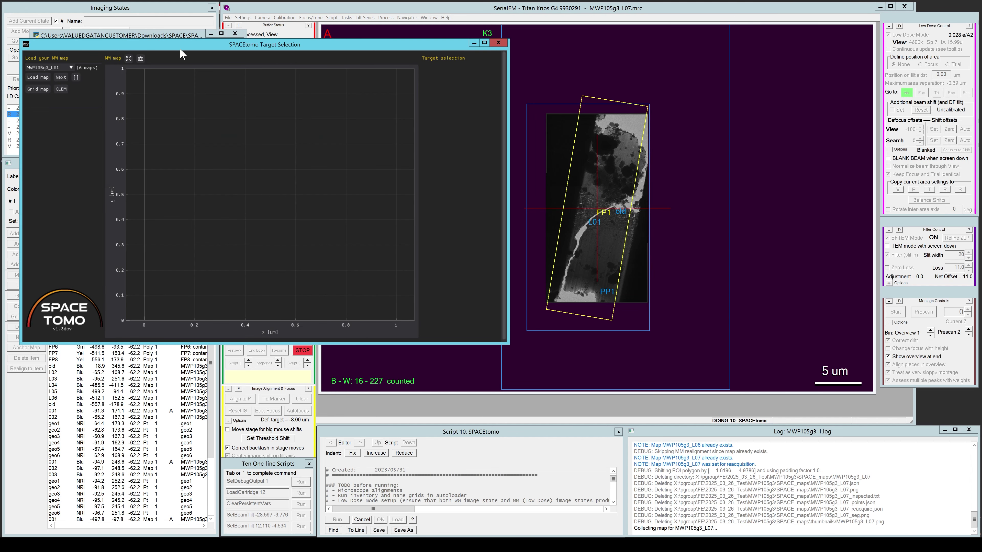
pyautogui.click(41, 77)
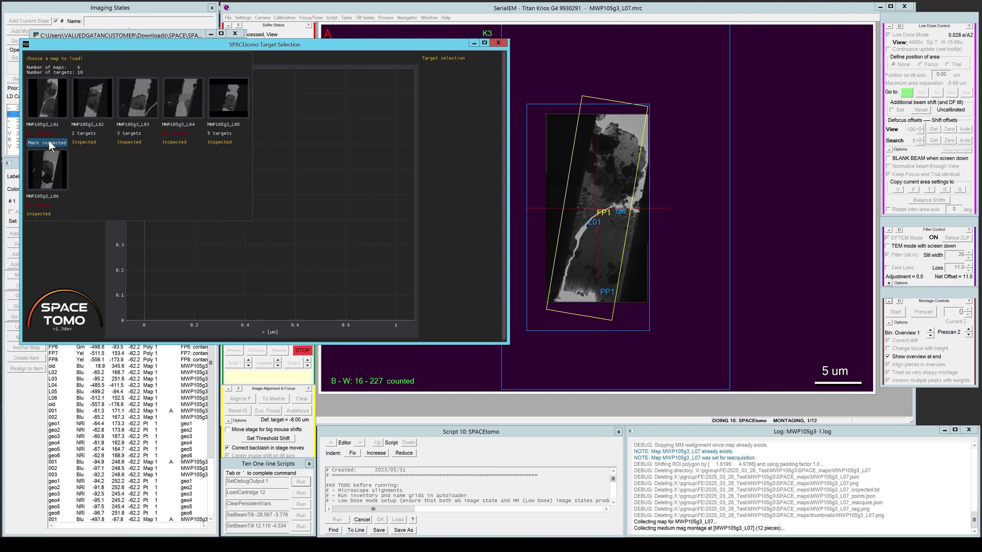
pyautogui.click(46, 109)
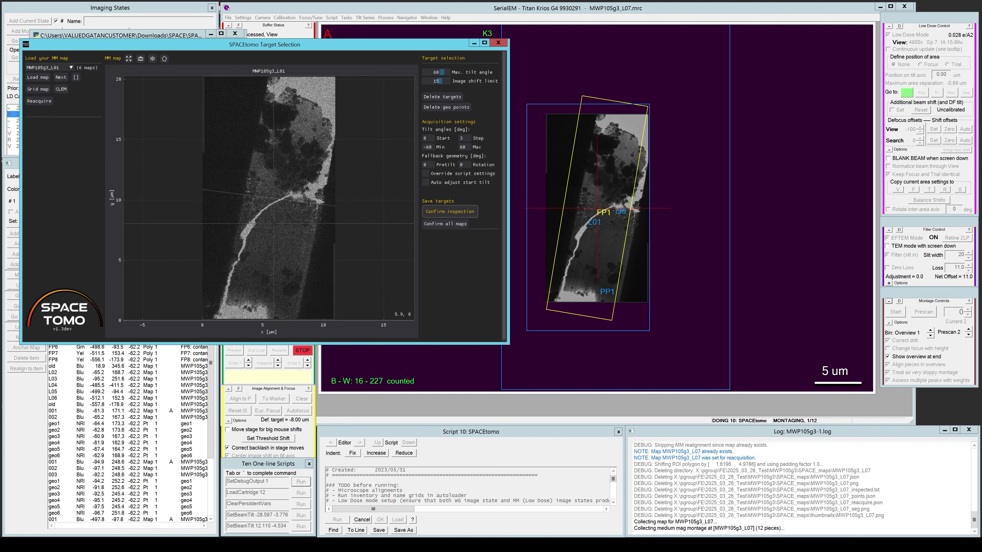
pyautogui.scroll(8, 273, 223)
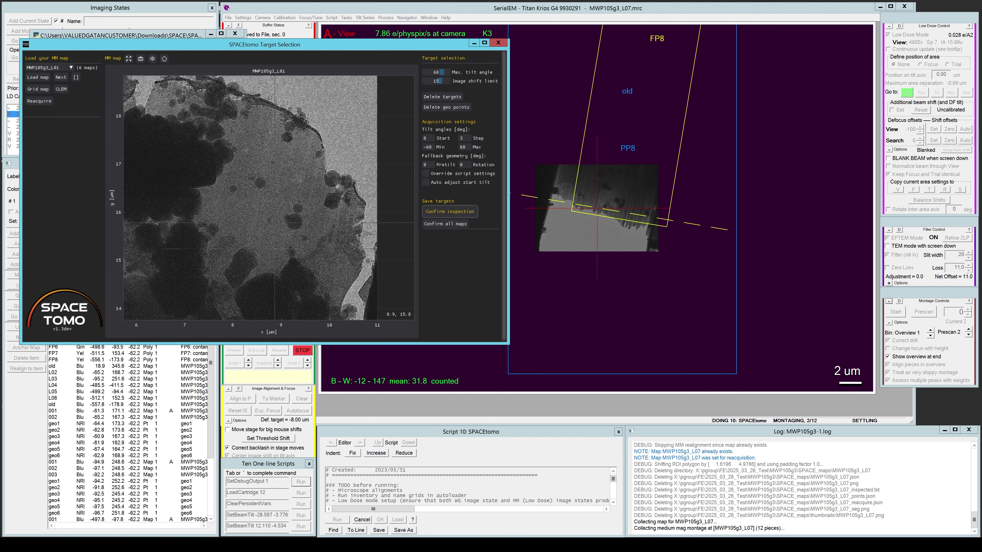
pyautogui.click(454, 211)
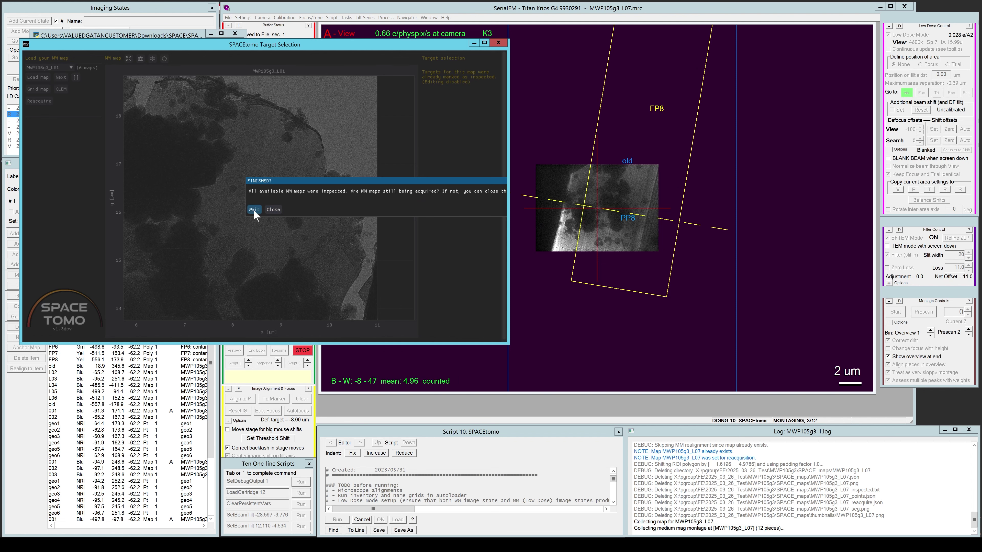
pyautogui.click(253, 210)
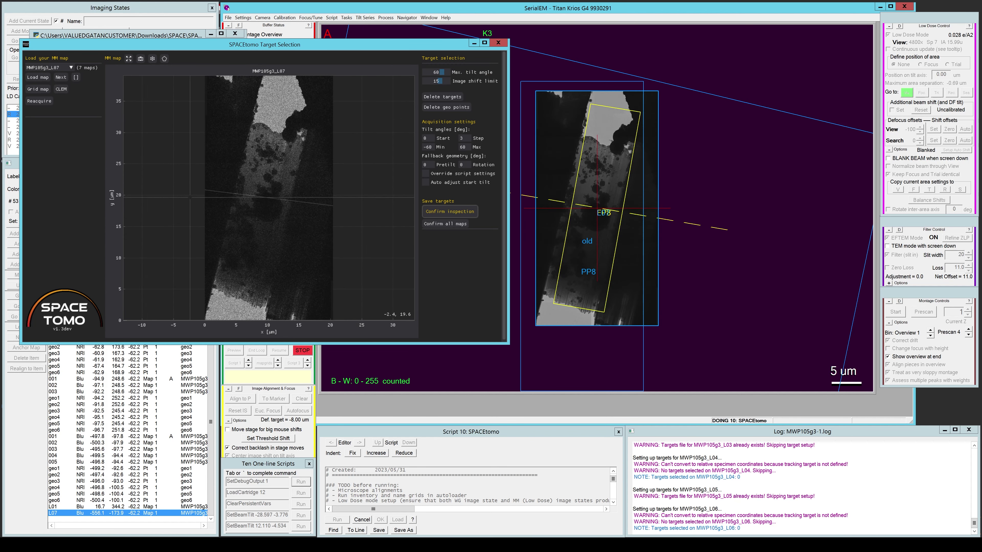
# Step: Outline the L07 lamella with a closed four-corner polygon and add a grid of target suggestions inside it as targets
pyautogui.scroll(2, 259, 226)
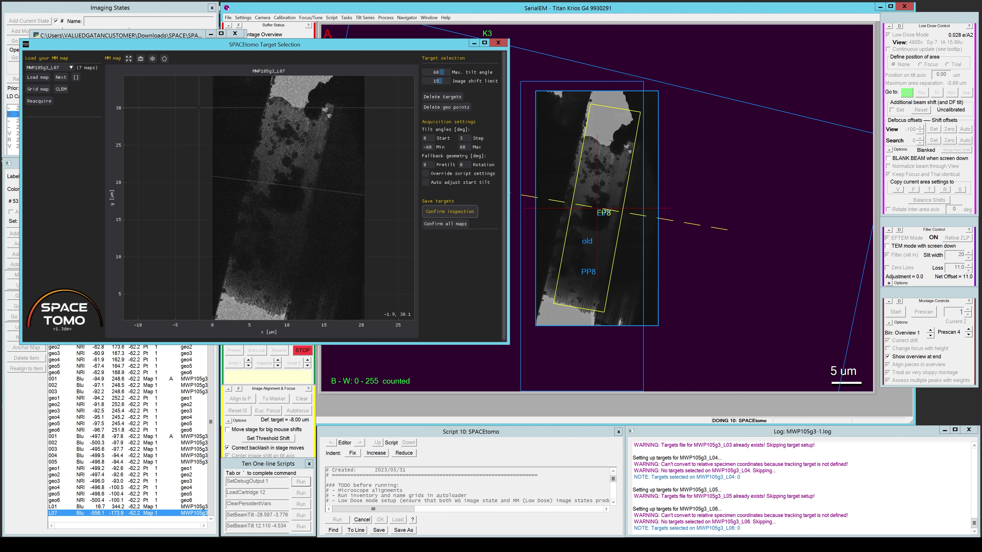
pyautogui.click(164, 59)
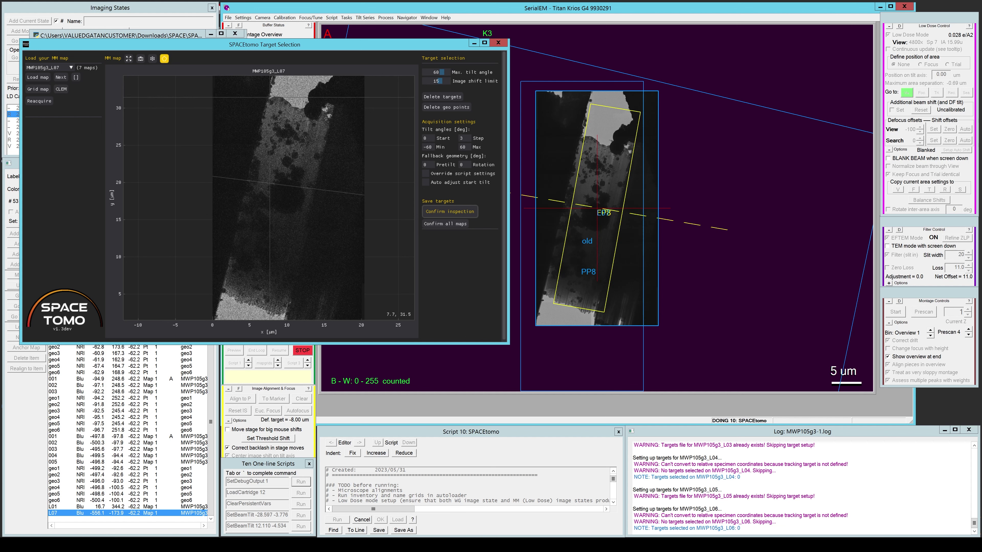
pyautogui.click(270, 98)
pyautogui.click(224, 291)
pyautogui.click(284, 314)
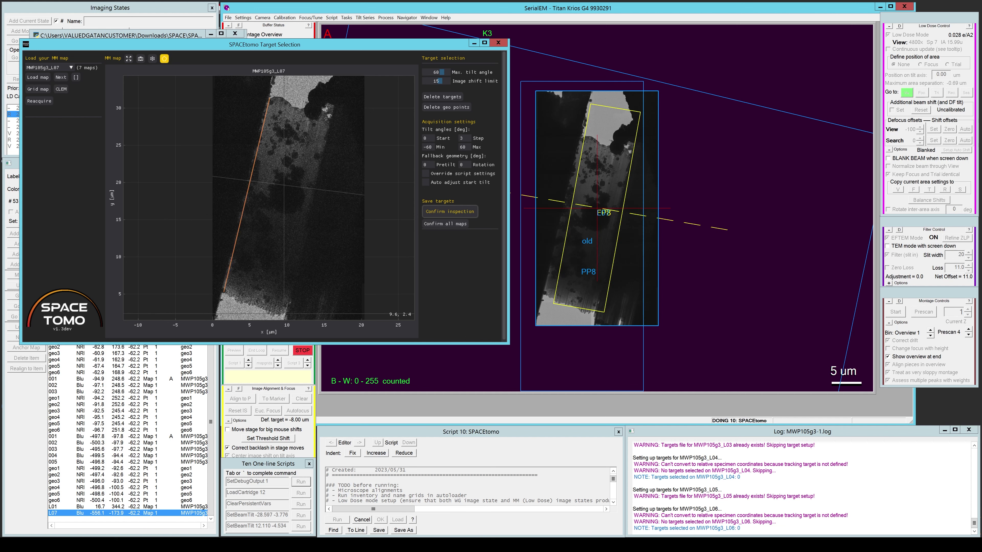
pyautogui.click(329, 116)
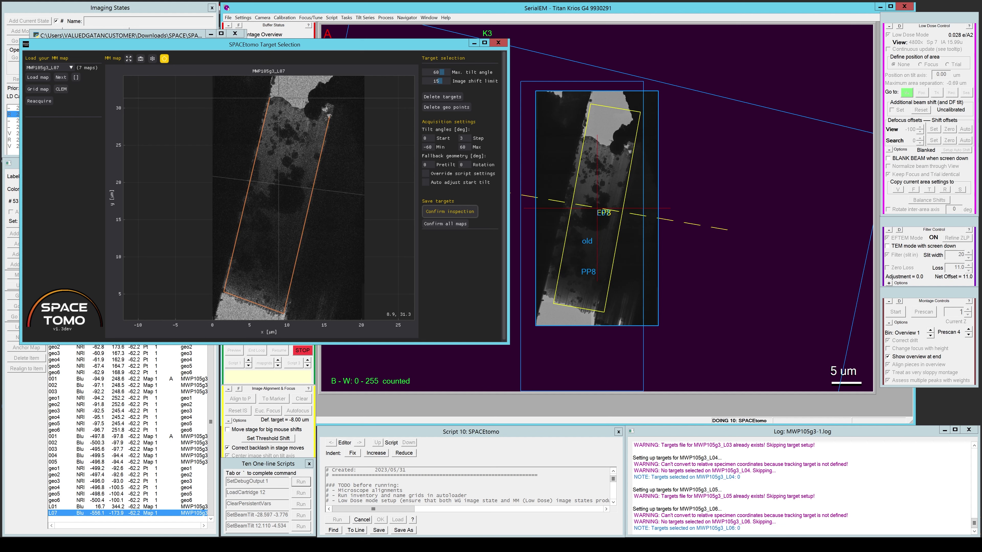
pyautogui.click(270, 98)
pyautogui.click(153, 59)
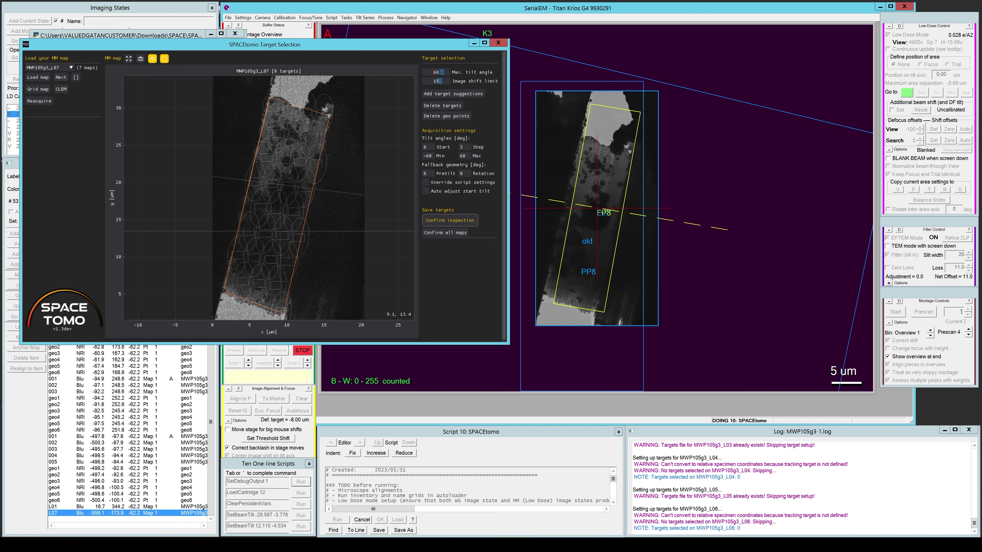
pyautogui.click(443, 94)
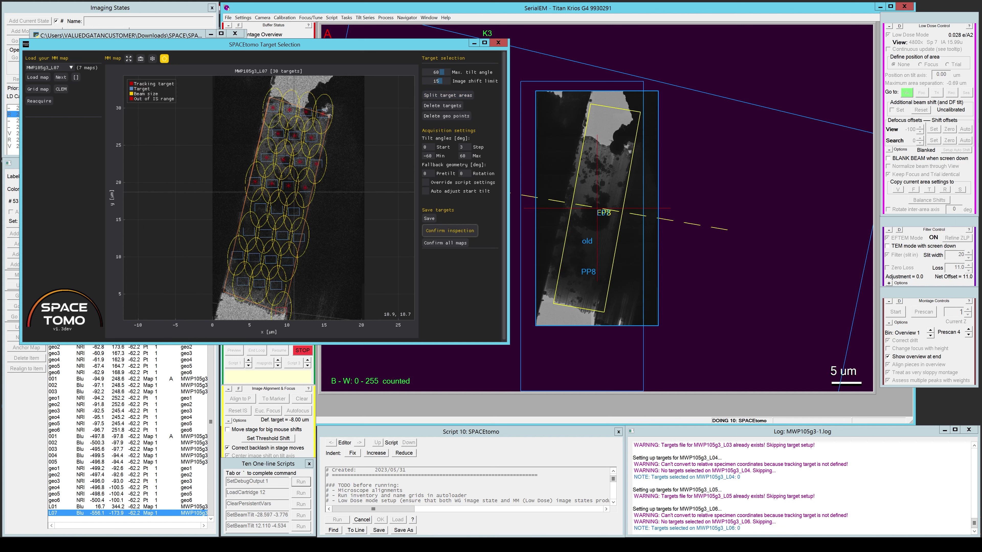
# Step: Make a target in the second row from the upper end of L07 the tracking target of a new acquisition area
pyautogui.click(294, 135)
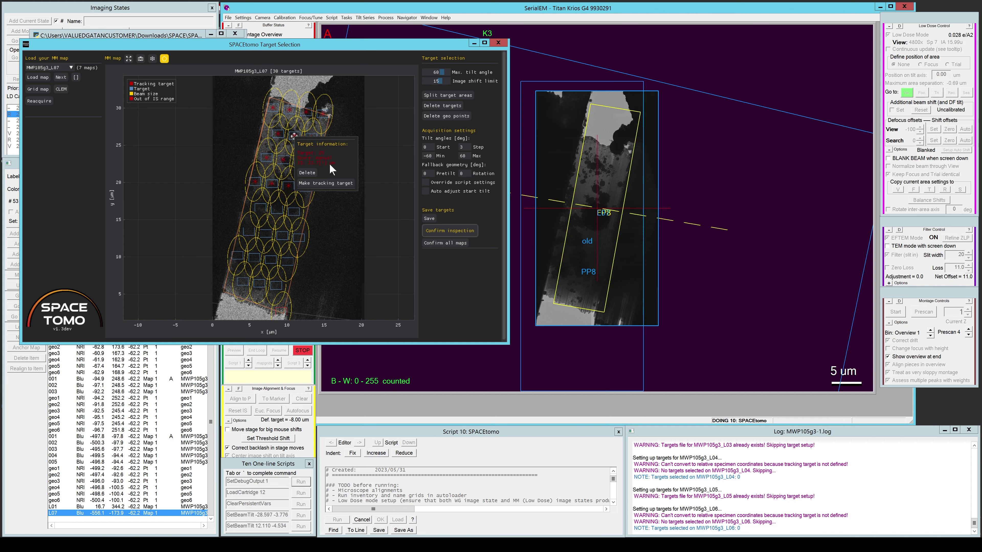
pyautogui.click(309, 182)
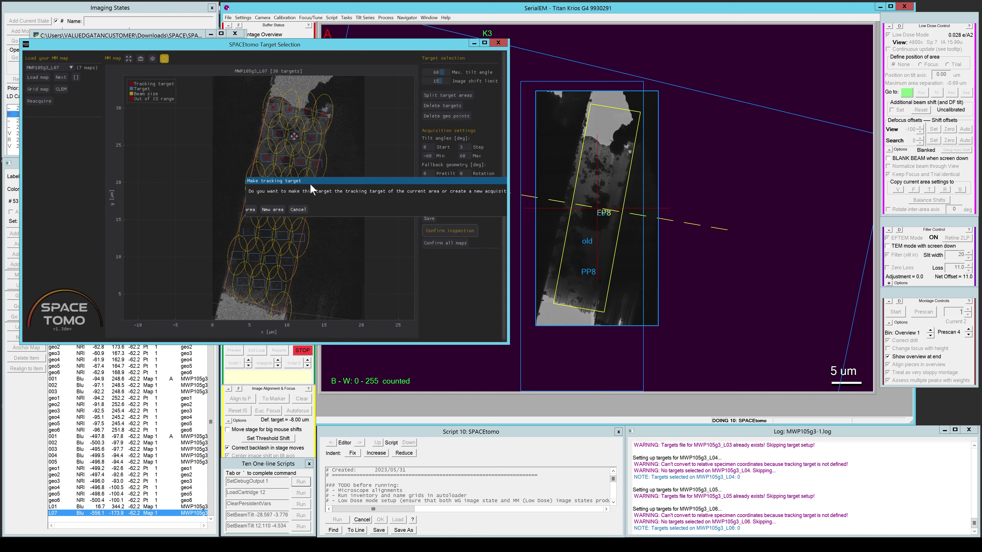
pyautogui.click(270, 210)
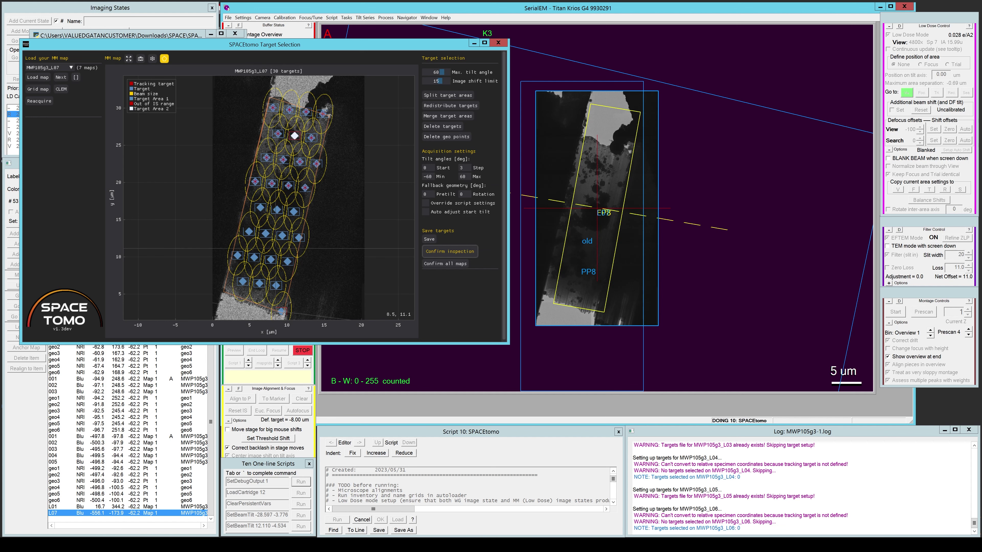
# Step: Make a target in the sixth row of L07 the tracking target of its current area and redistribute targets to their closest tracking target
pyautogui.click(267, 234)
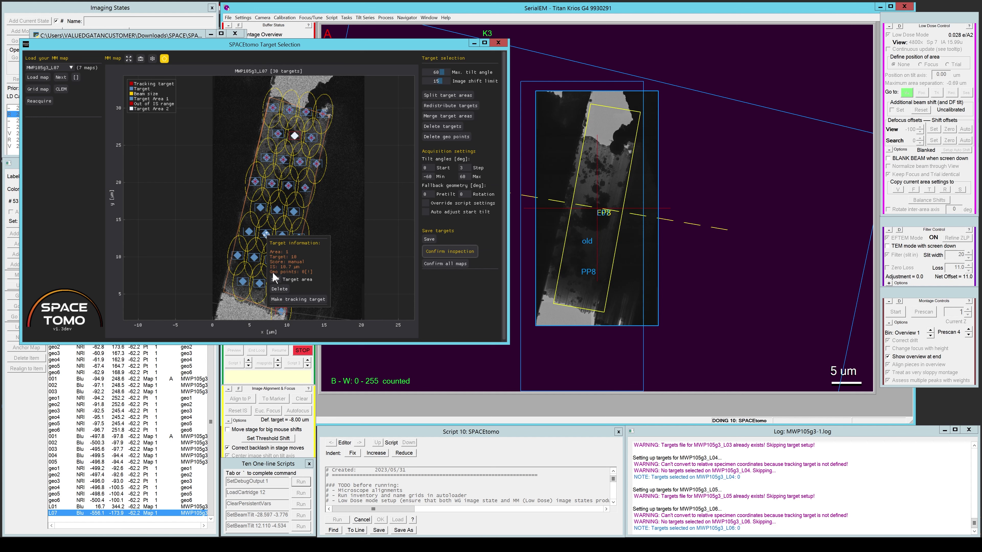
pyautogui.click(281, 300)
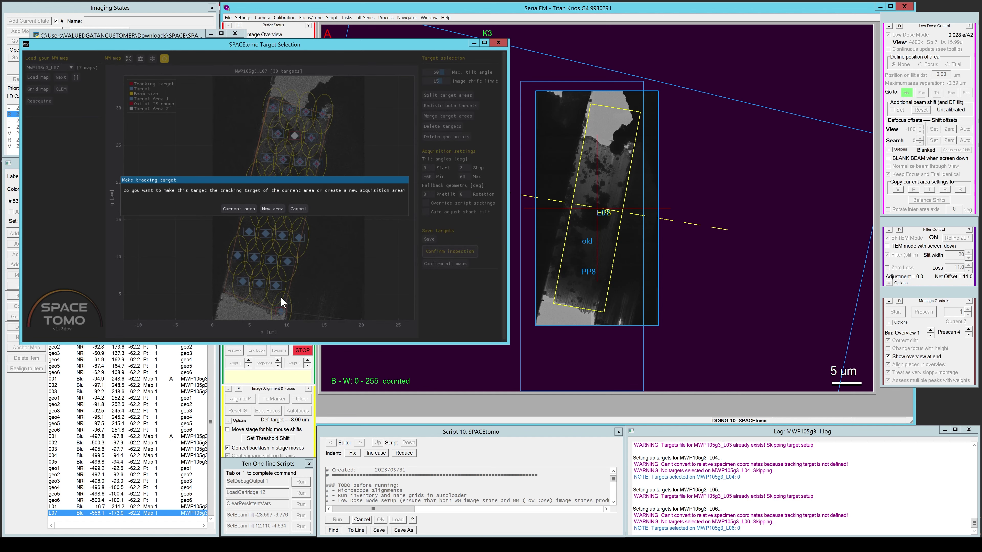
pyautogui.click(238, 208)
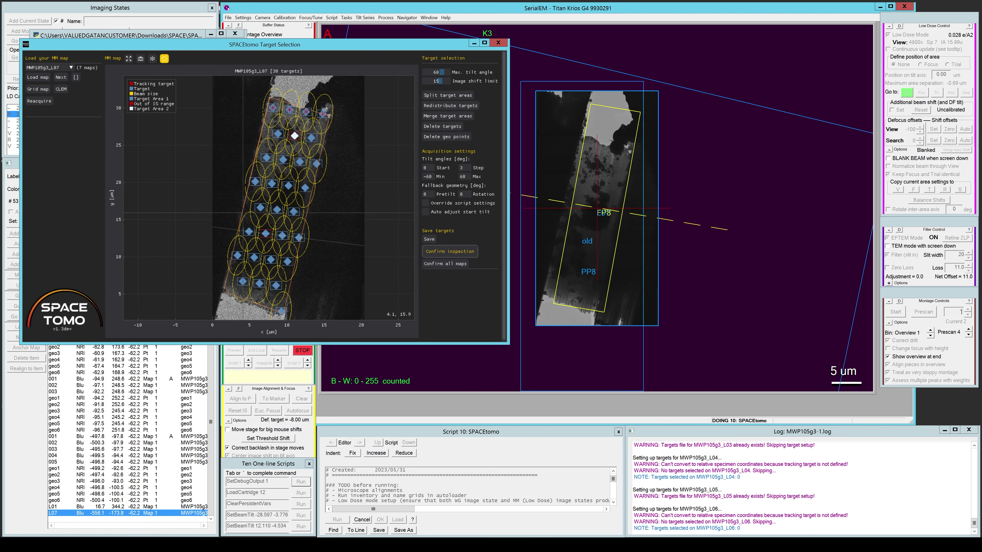
pyautogui.click(449, 106)
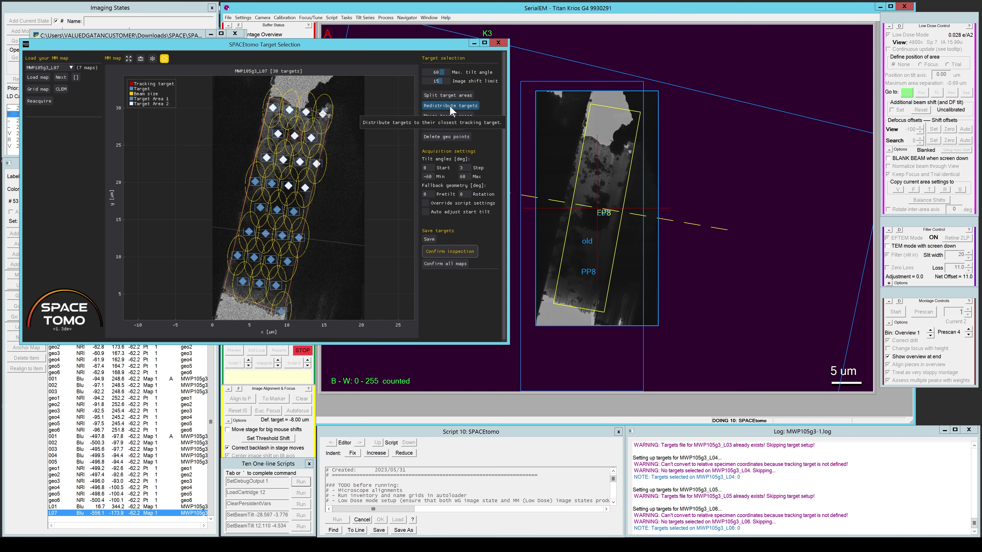
# Step: Merge the L07 target areas and split the targets into areas automatically
pyautogui.click(432, 116)
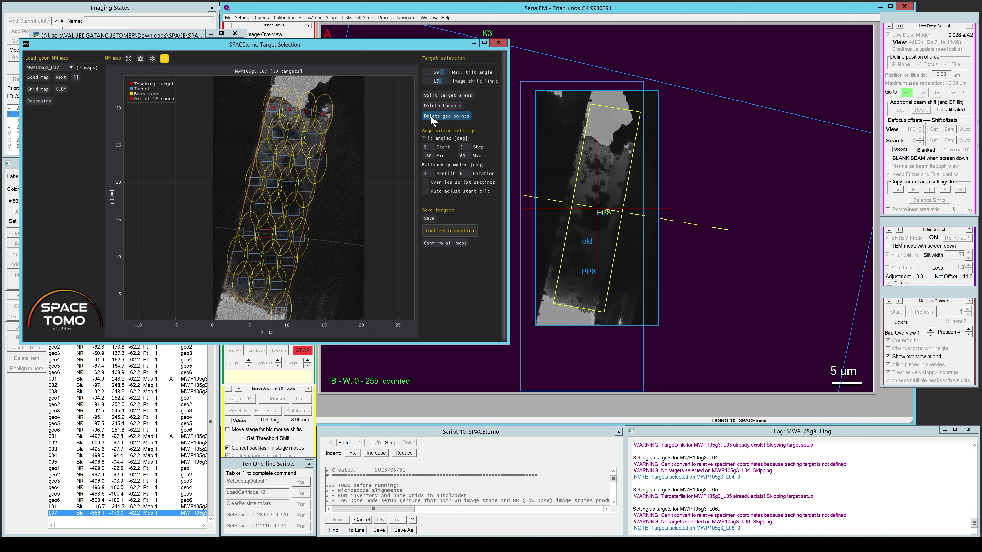
pyautogui.click(440, 95)
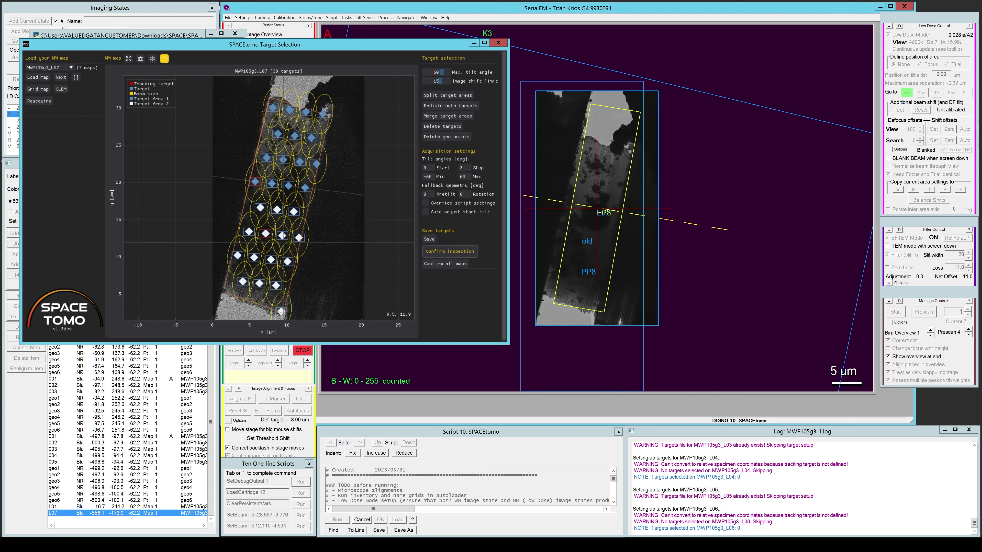
# Step: Make the middle target in the second row from the upper end of L07 the tracking target of its current area
pyautogui.click(294, 136)
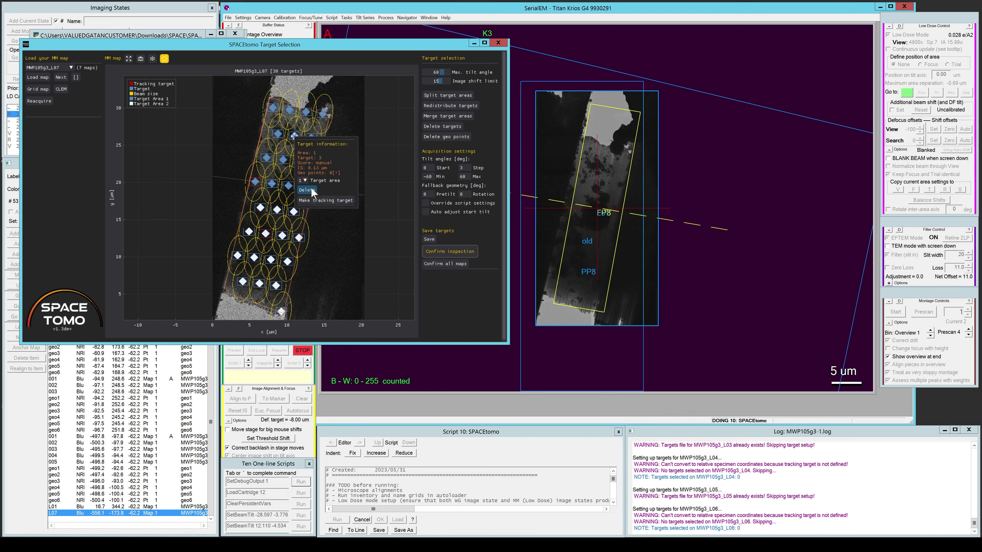
pyautogui.click(314, 201)
pyautogui.click(251, 210)
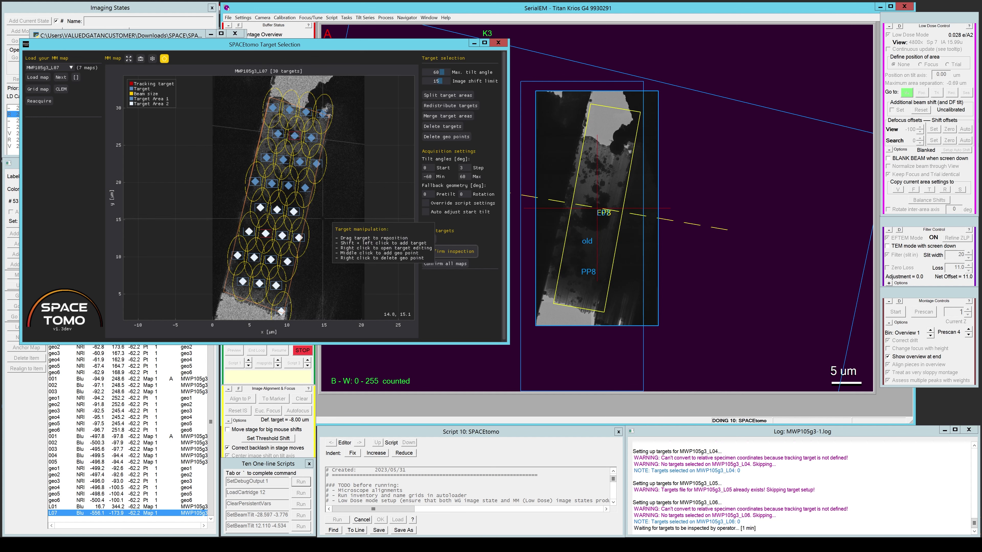
# Step: Cancel the inspection confirmation and add geo points along the L07 lamella from its upper to its lower end
pyautogui.click(446, 257)
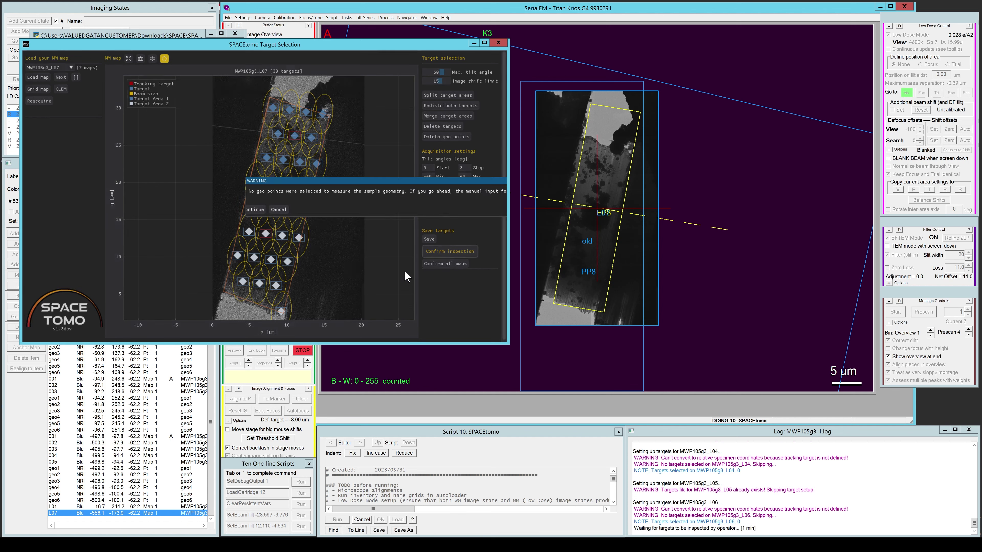
pyautogui.click(278, 209)
pyautogui.click(281, 100)
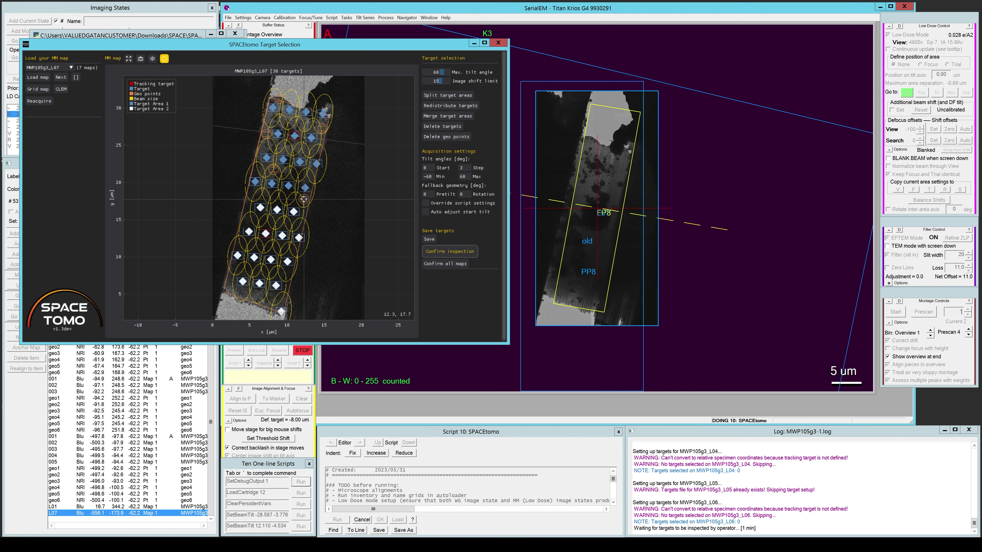
pyautogui.click(249, 218)
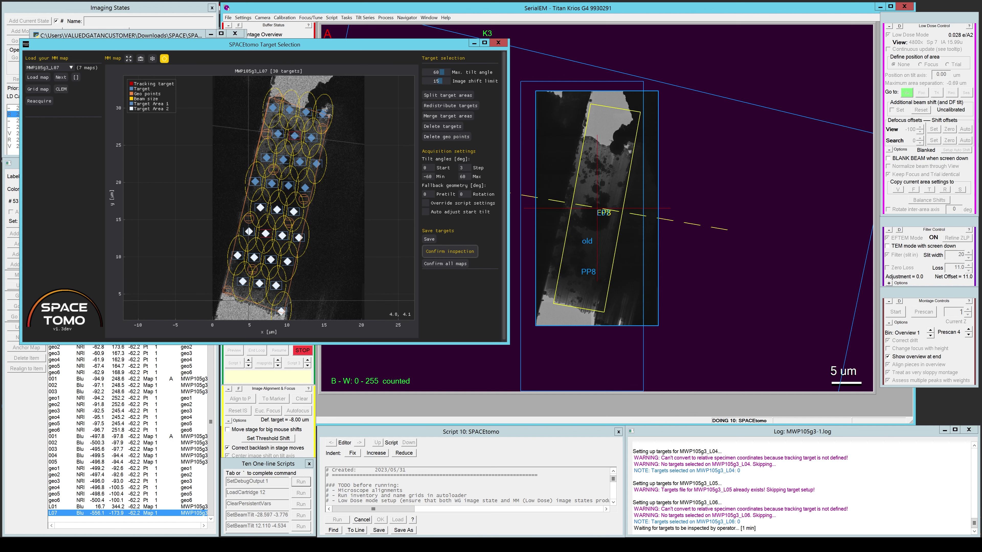
pyautogui.click(246, 298)
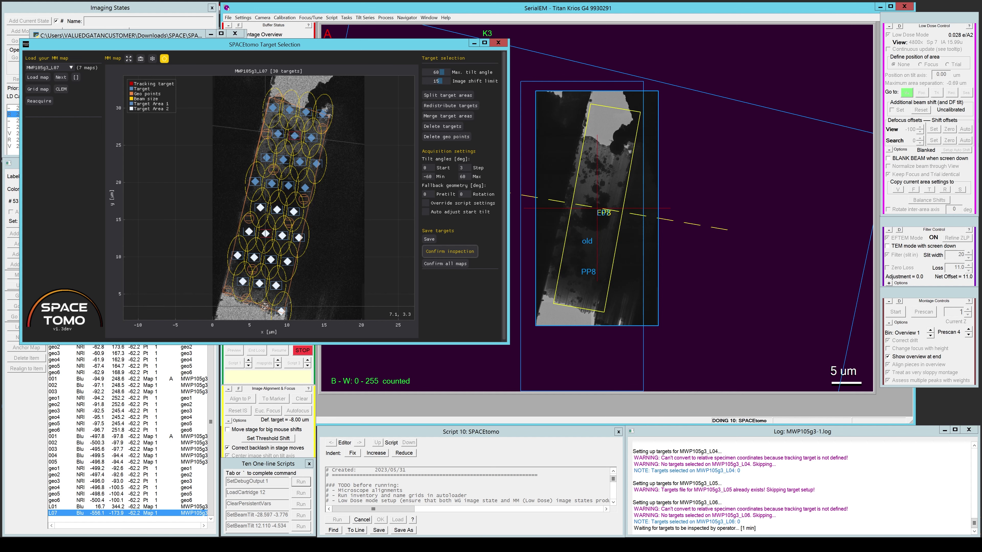
# Step: Confirm the inspection of the L07 targets and close target selection
pyautogui.click(445, 251)
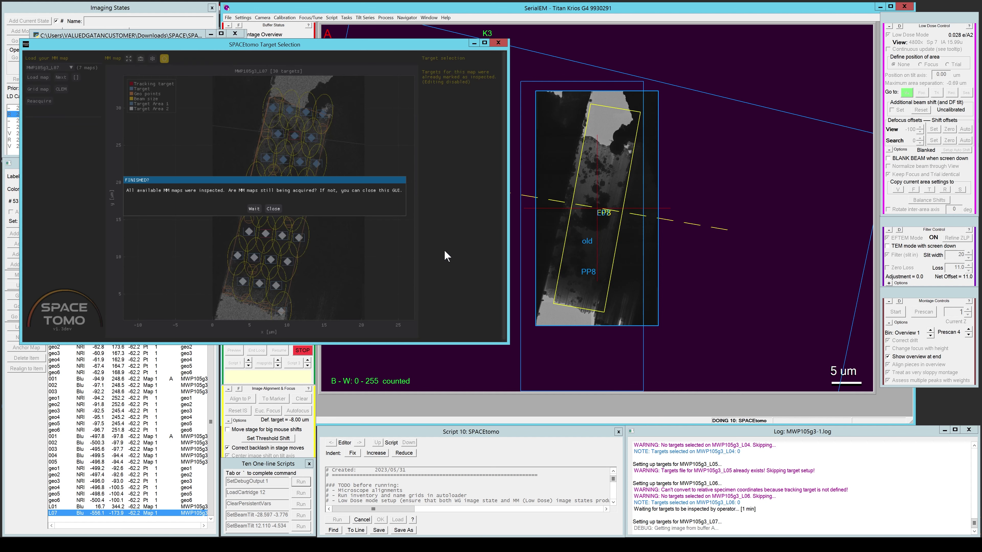
pyautogui.click(273, 209)
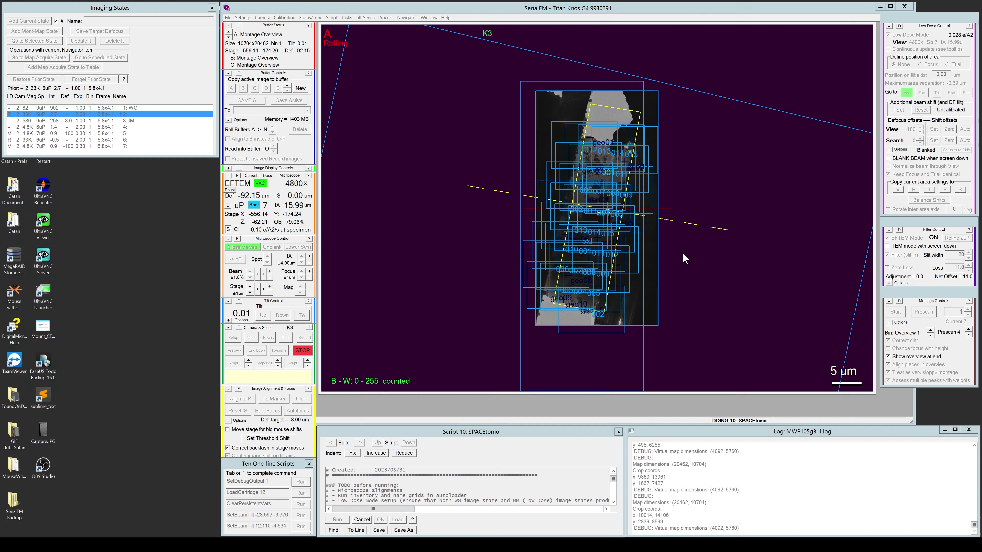
# Step: Check the script log and select L02's first target entry, 001, in the Navigator to inspect its acquisition setting
pyautogui.click(650, 524)
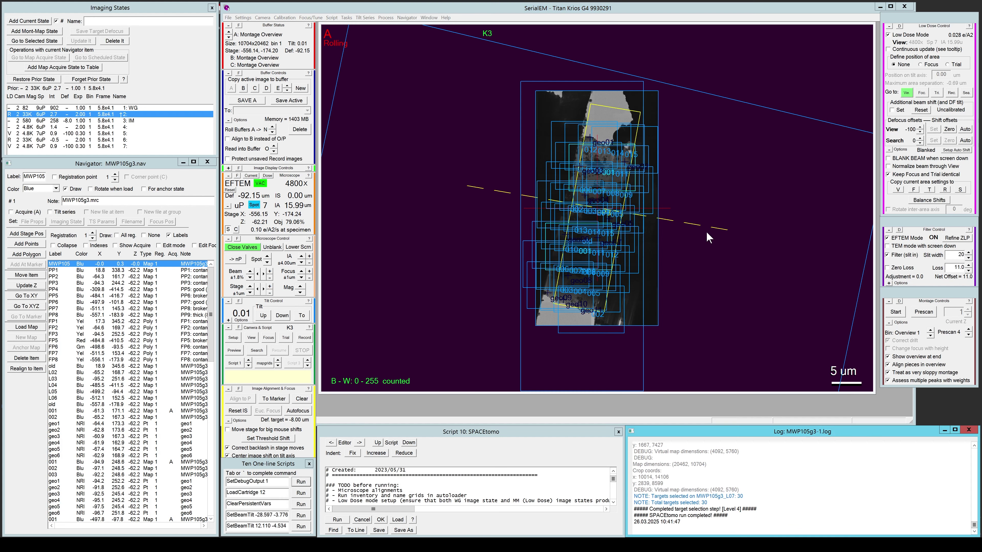
pyautogui.moveTo(212, 305); pyautogui.dragTo(190, 351)
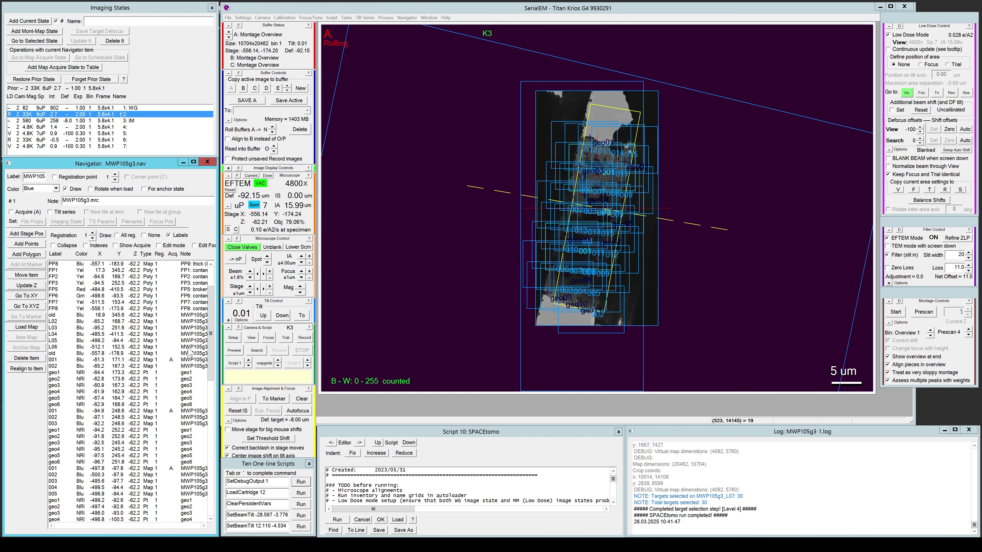
pyautogui.click(172, 361)
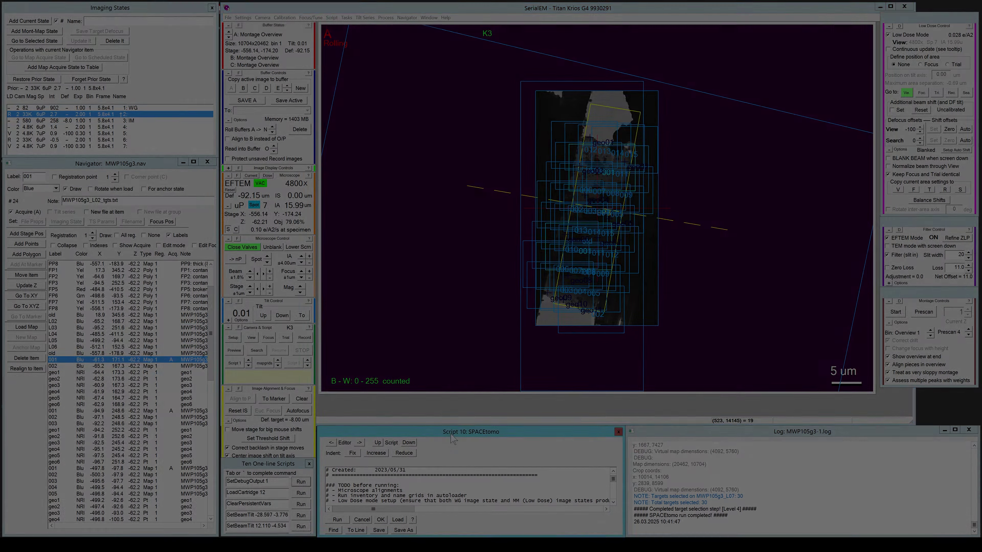